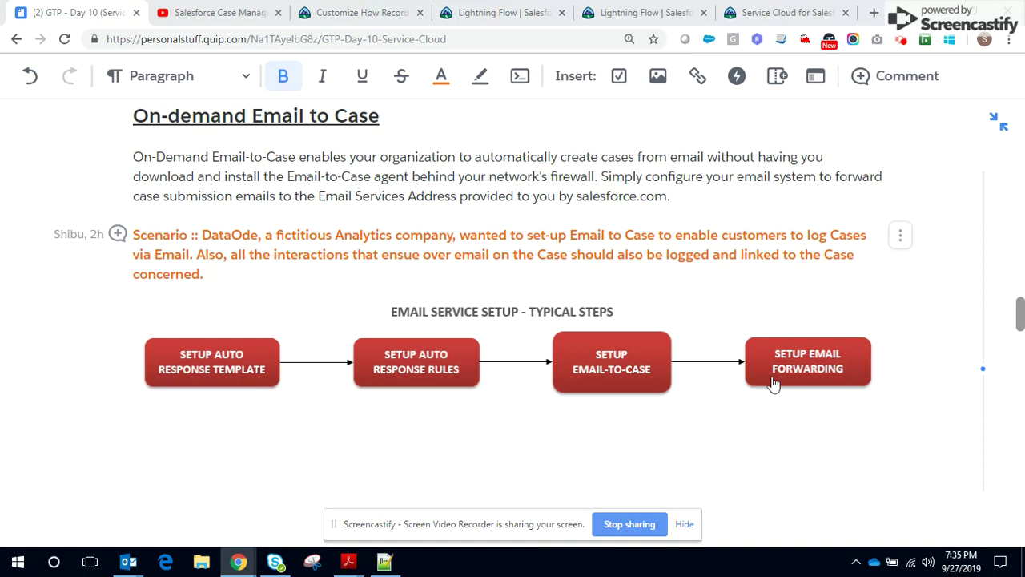
# Step: Open the Support: Case Created (Email) template and confirm its subject ends with {!Case.Thread_Id}
pyautogui.hotkey('alt', 'Tab')
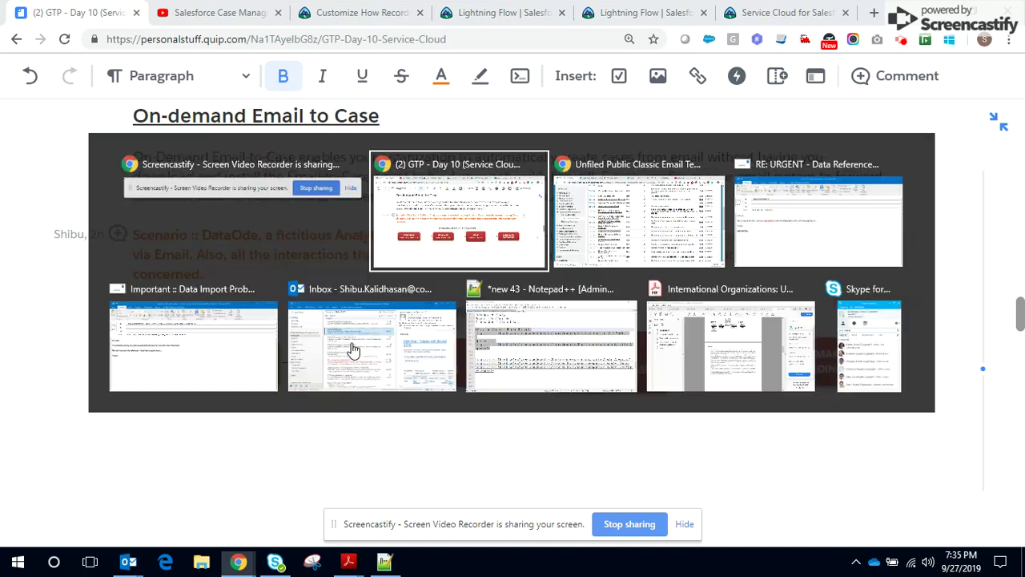
pyautogui.hotkey('alt', 'Tab')
pyautogui.hotkey('alt', 'Tab')
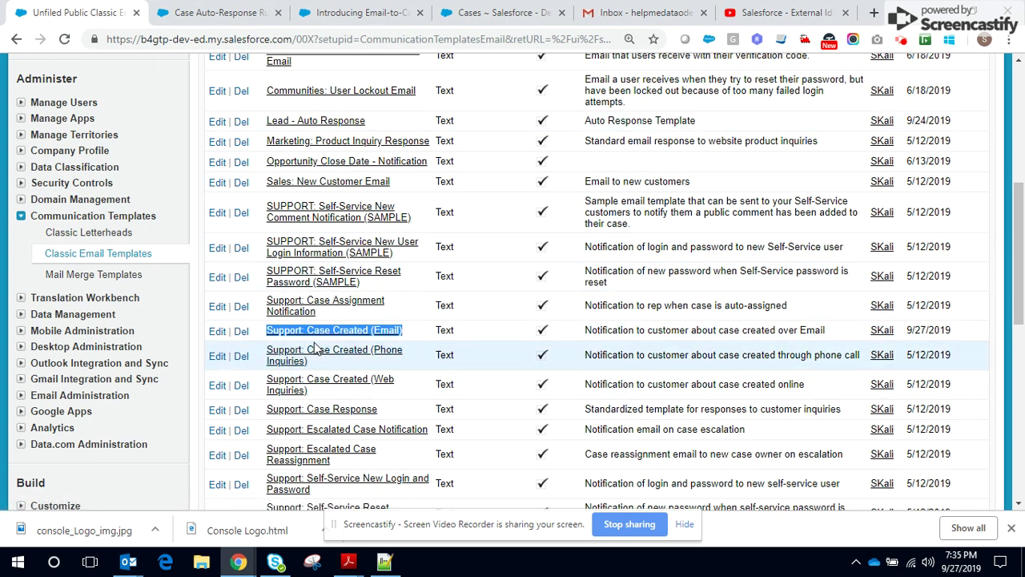
pyautogui.click(219, 331)
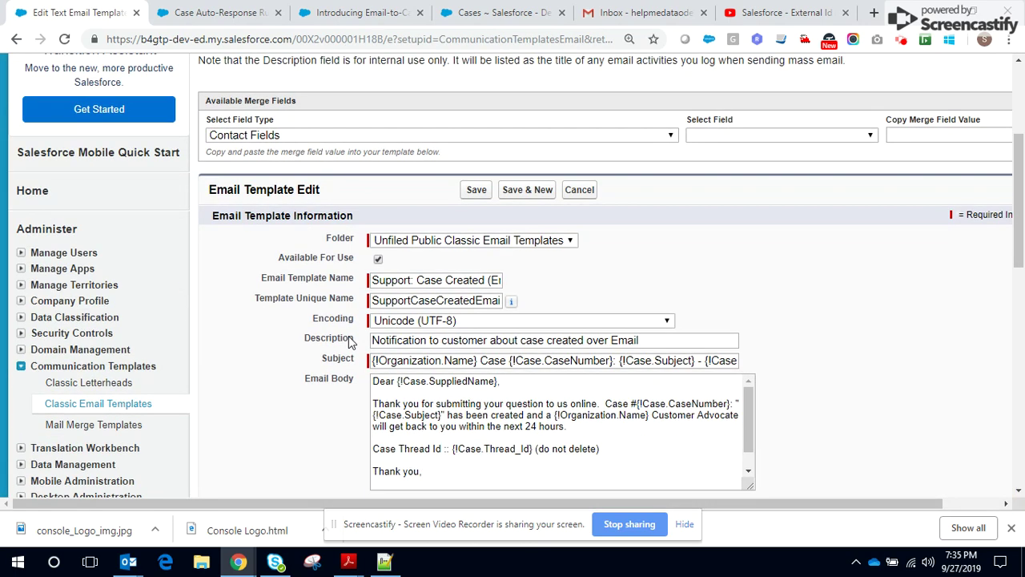
pyautogui.moveTo(705, 363); pyautogui.dragTo(739, 362)
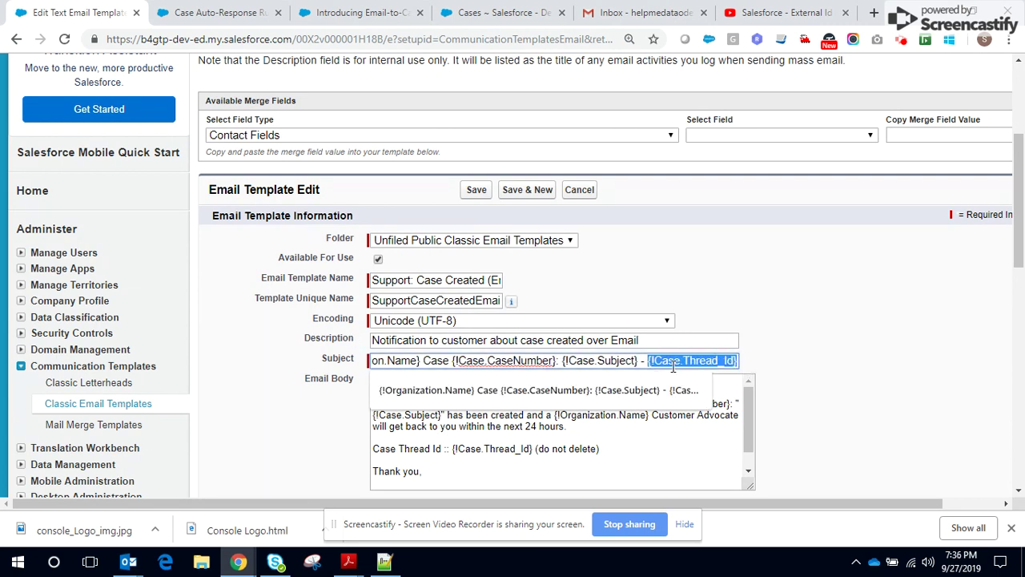
pyautogui.click(765, 365)
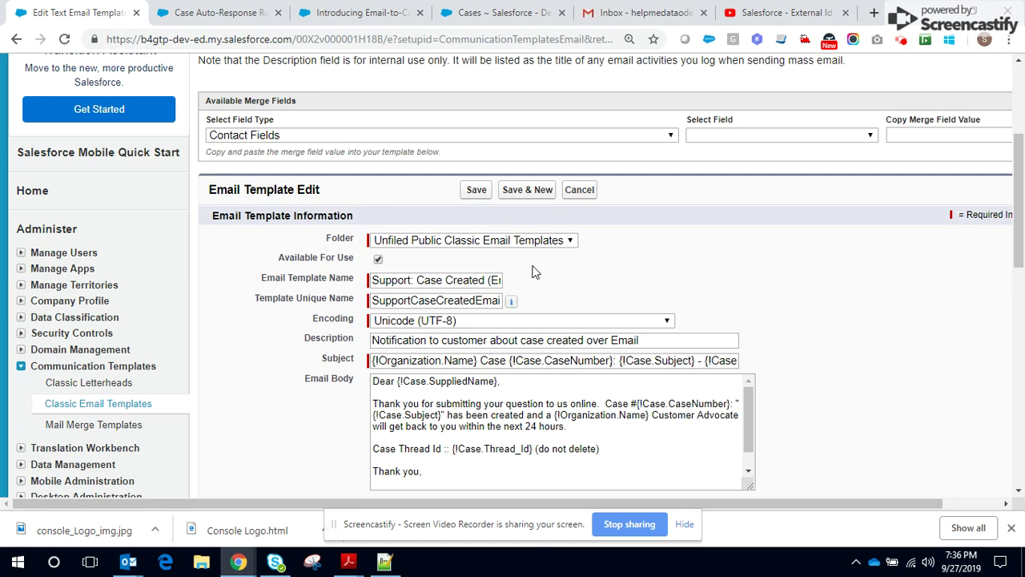
pyautogui.scroll(1, 420, 295)
# Step: Pick Case Fields and Case Thread Id in Available Merge Fields to get {!Case.Thread_Id}
pyautogui.click(361, 209)
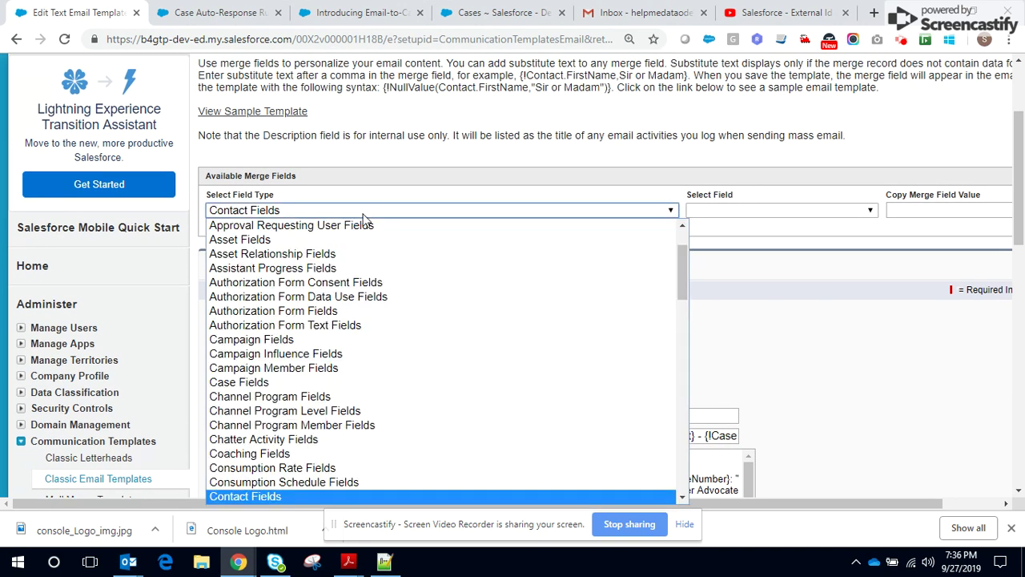
pyautogui.click(239, 382)
pyautogui.click(738, 212)
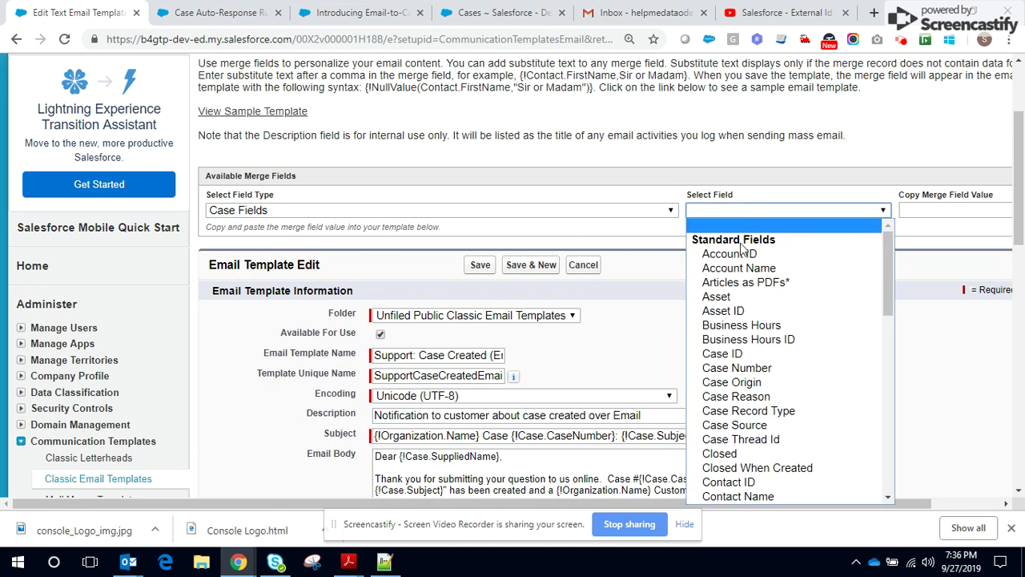
pyautogui.click(745, 441)
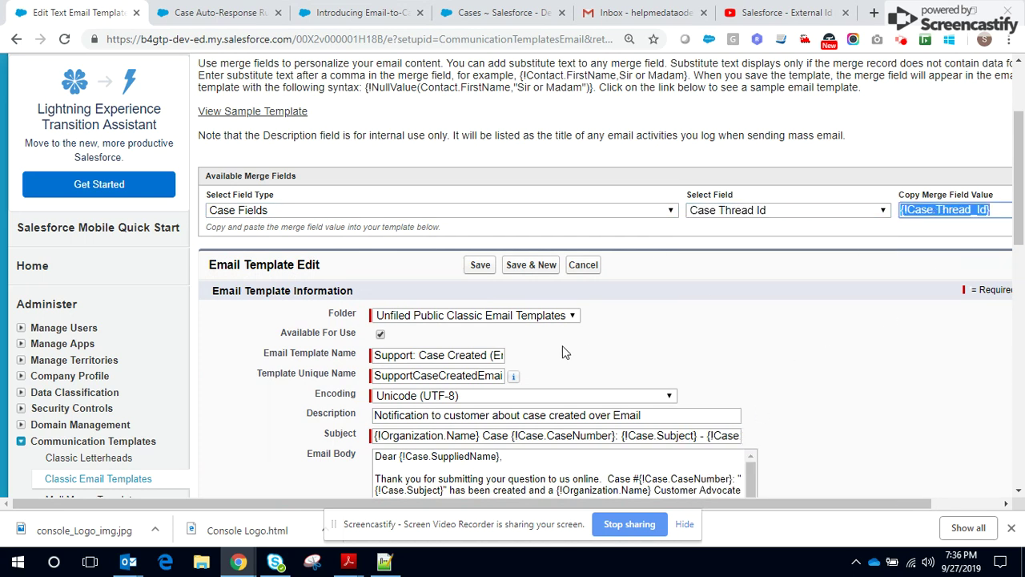
# Step: Review the template body, then go to the Case Auto-Response rule page
pyautogui.scroll(-2, 561, 350)
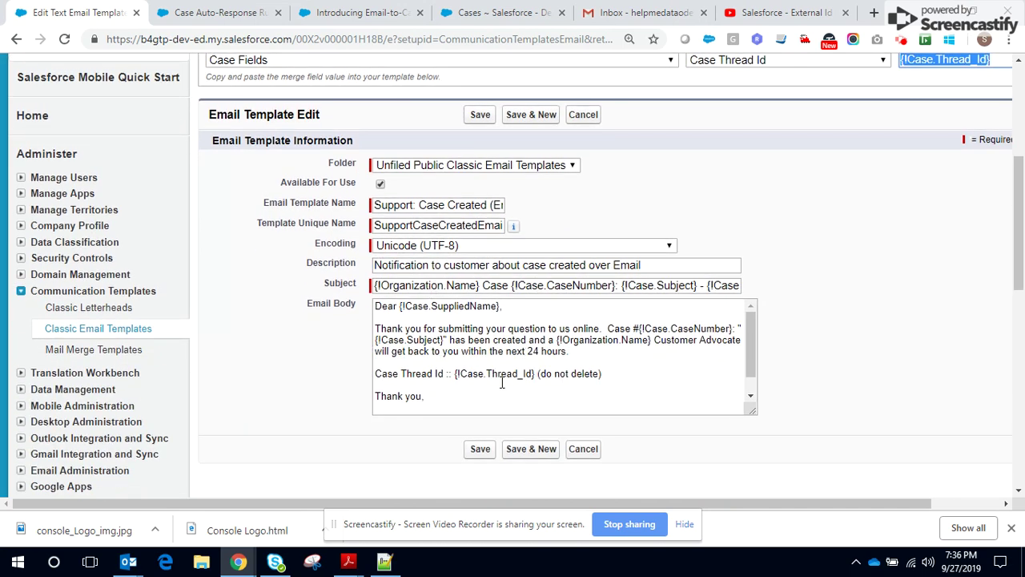
pyautogui.scroll(2, 504, 383)
pyautogui.scroll(-1, 585, 355)
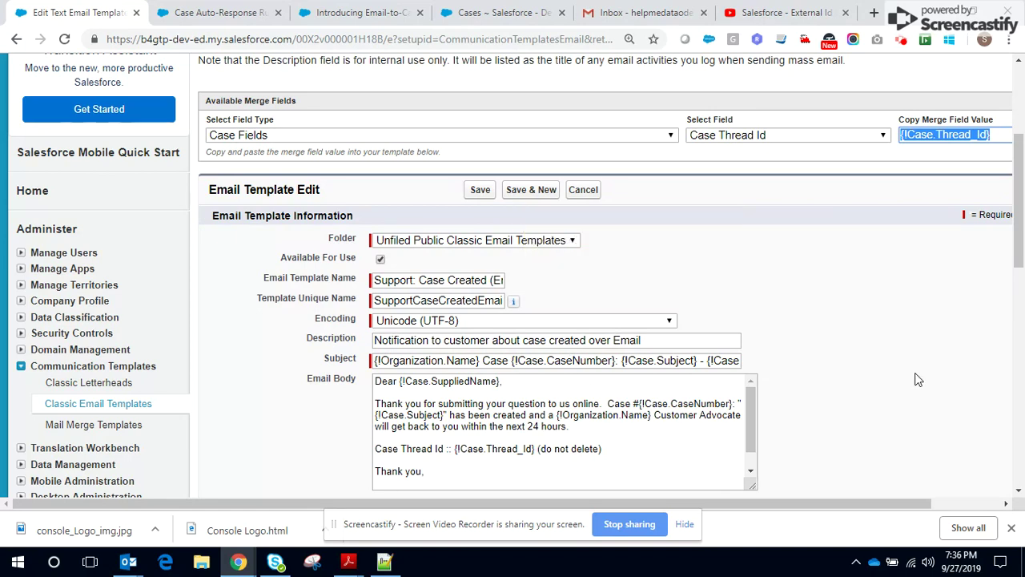
pyautogui.scroll(-2, 910, 360)
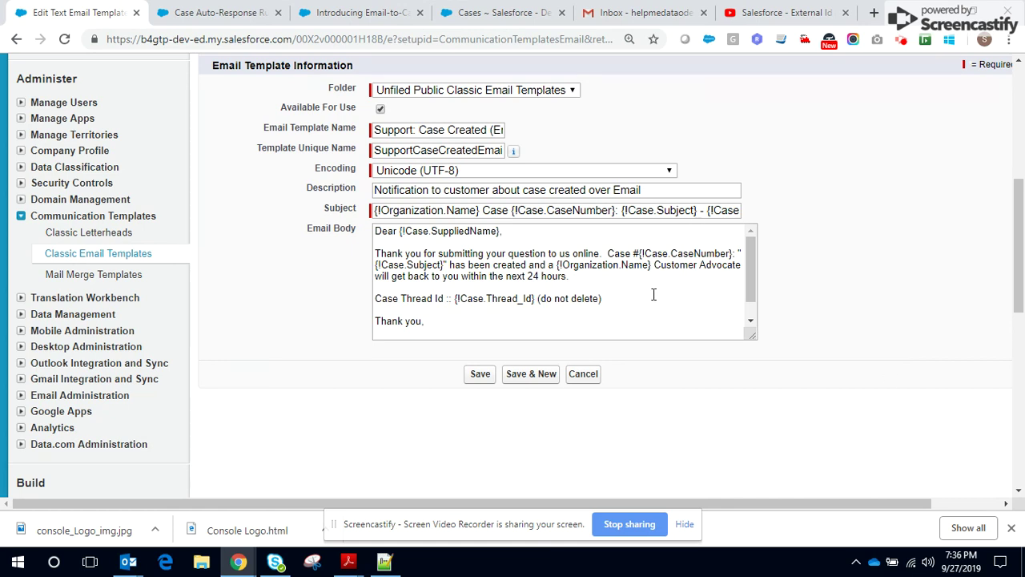
pyautogui.click(231, 14)
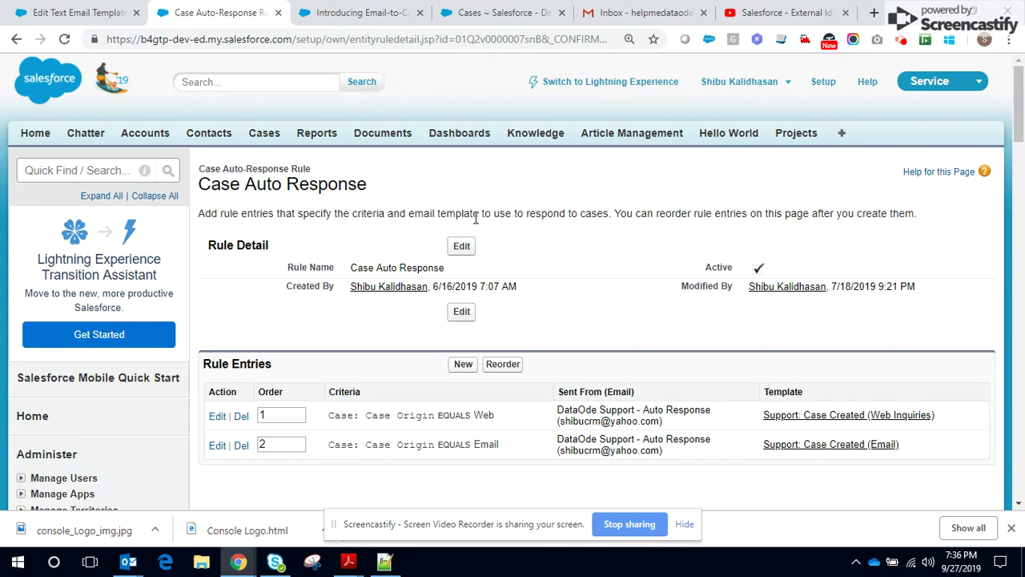
# Step: Review the Case Auto-Response rule entries, then go to the Introducing Email-to-Case page
pyautogui.scroll(-2, 476, 218)
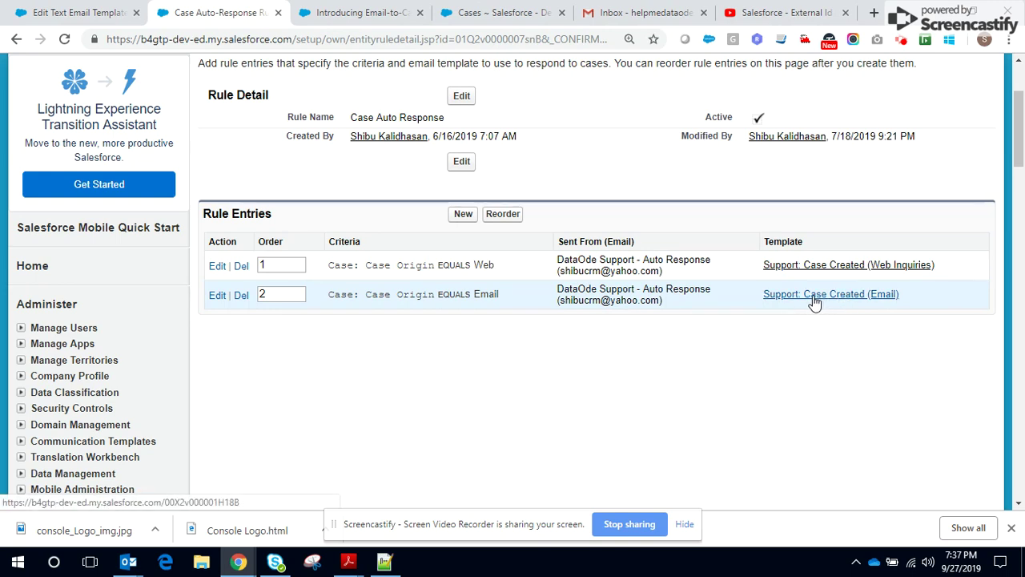
pyautogui.scroll(2, 576, 356)
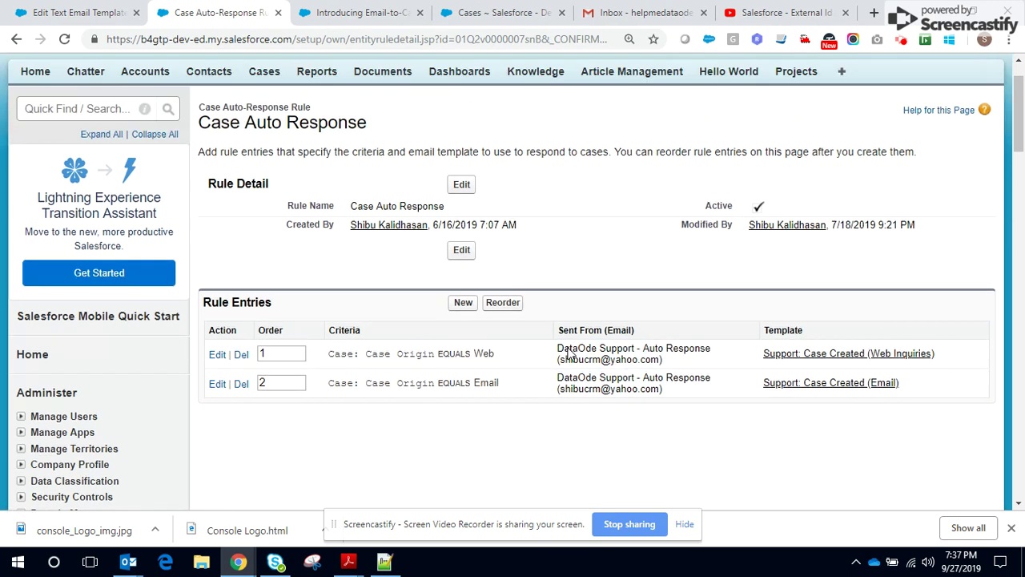
pyautogui.click(354, 17)
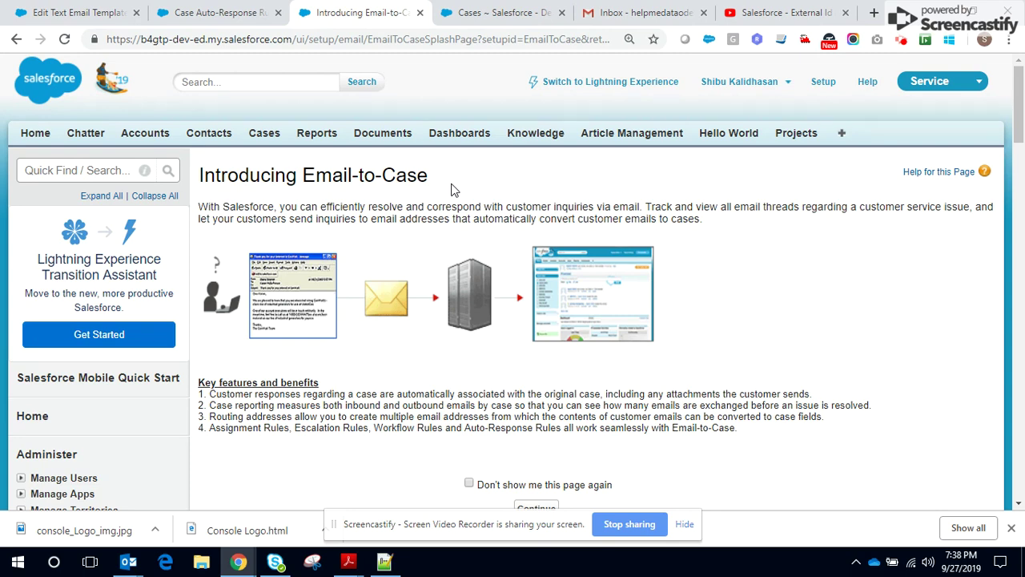
# Step: Check the Email Services Address under Routing Addresses and edit the DataOde Support routing address
pyautogui.scroll(-1, 445, 147)
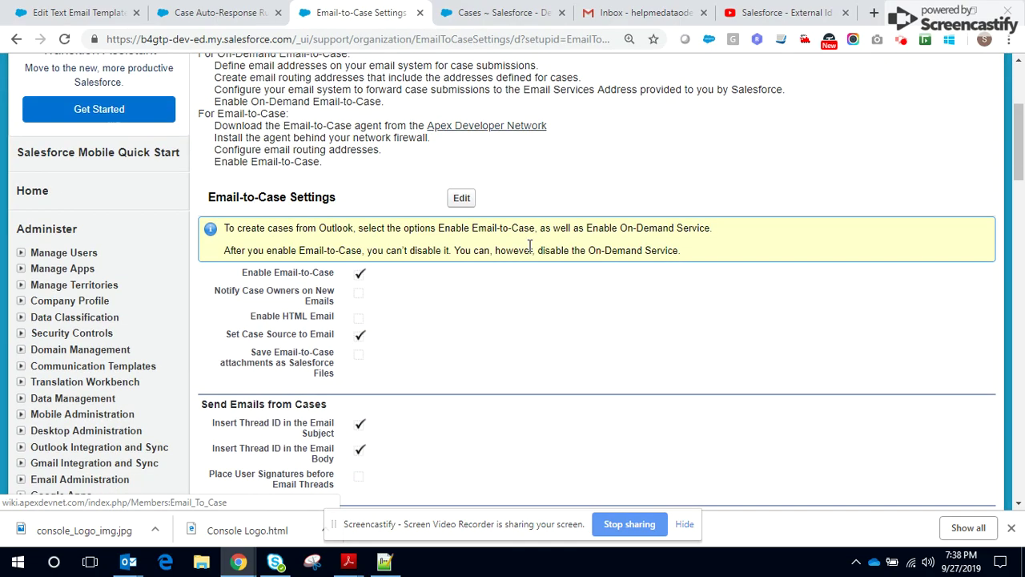
pyautogui.scroll(2, 529, 245)
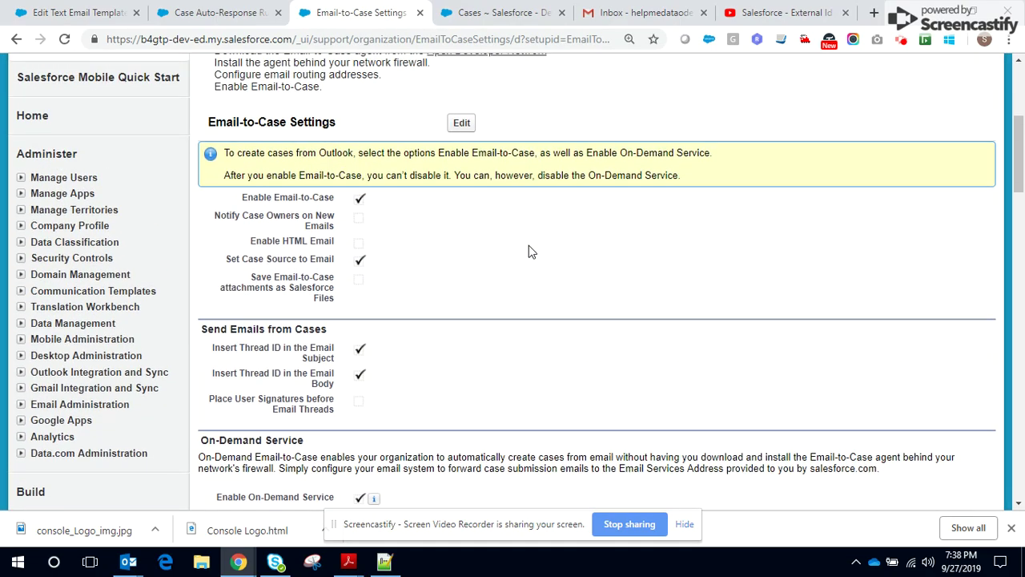
pyautogui.scroll(-3, 390, 245)
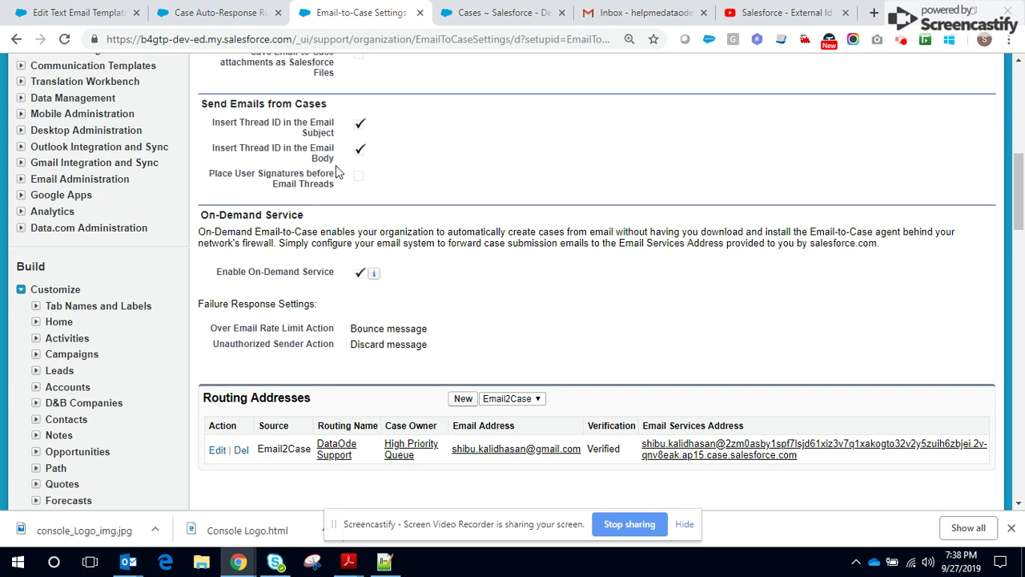
pyautogui.scroll(-1, 336, 168)
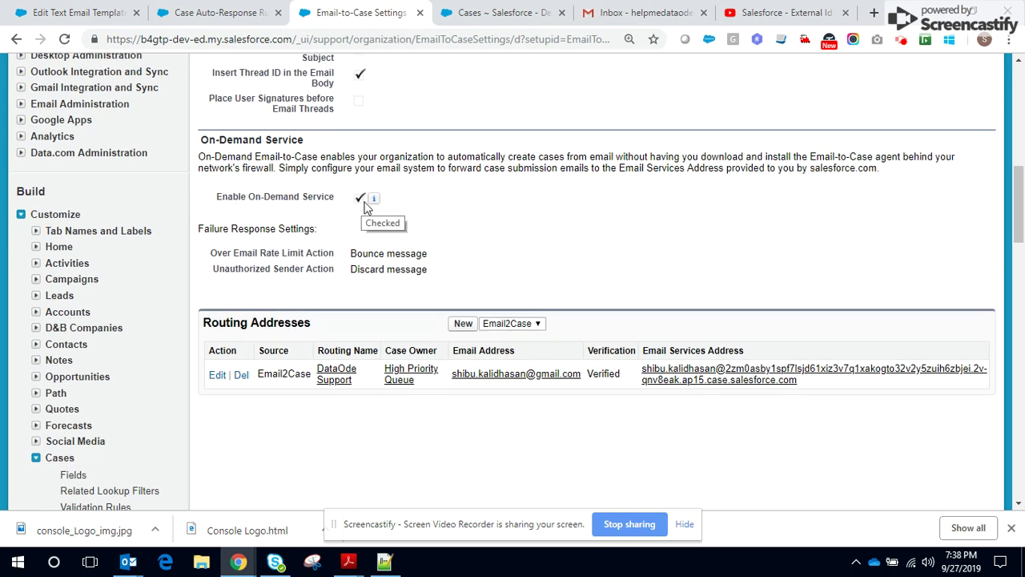
pyautogui.scroll(-2, 365, 206)
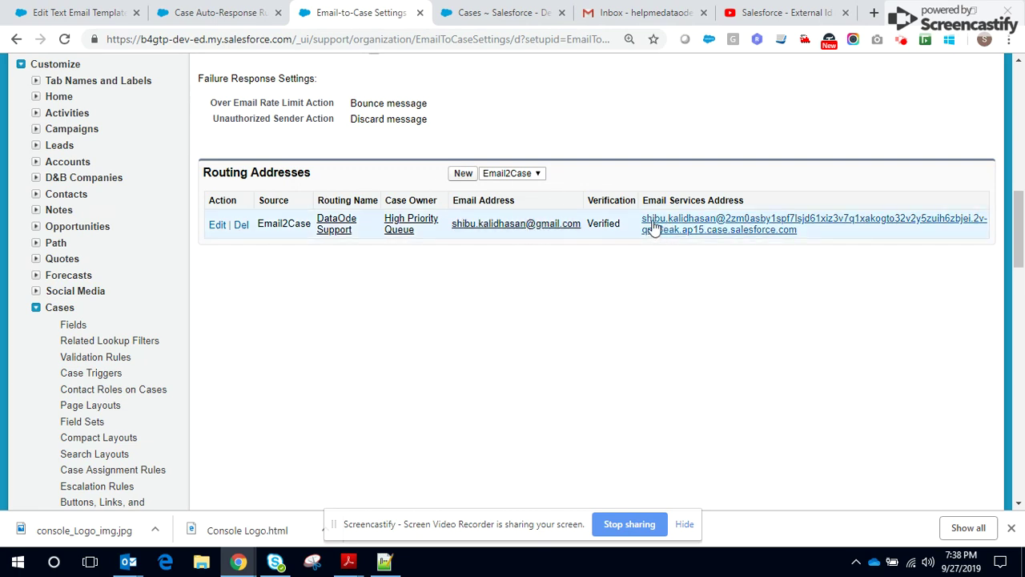
pyautogui.moveTo(805, 235); pyautogui.dragTo(642, 228)
pyautogui.click(746, 266)
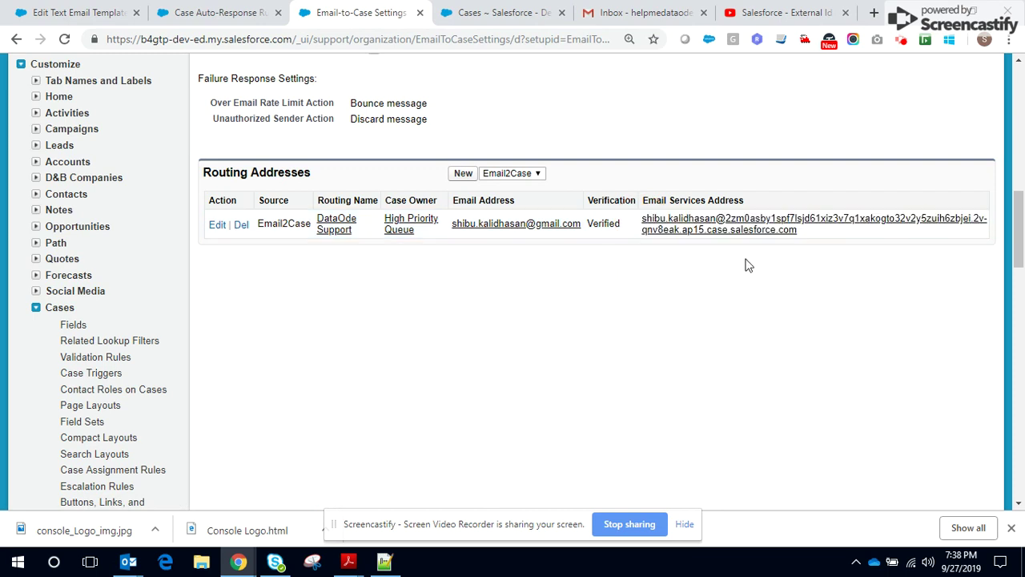
pyautogui.moveTo(799, 233); pyautogui.dragTo(645, 234)
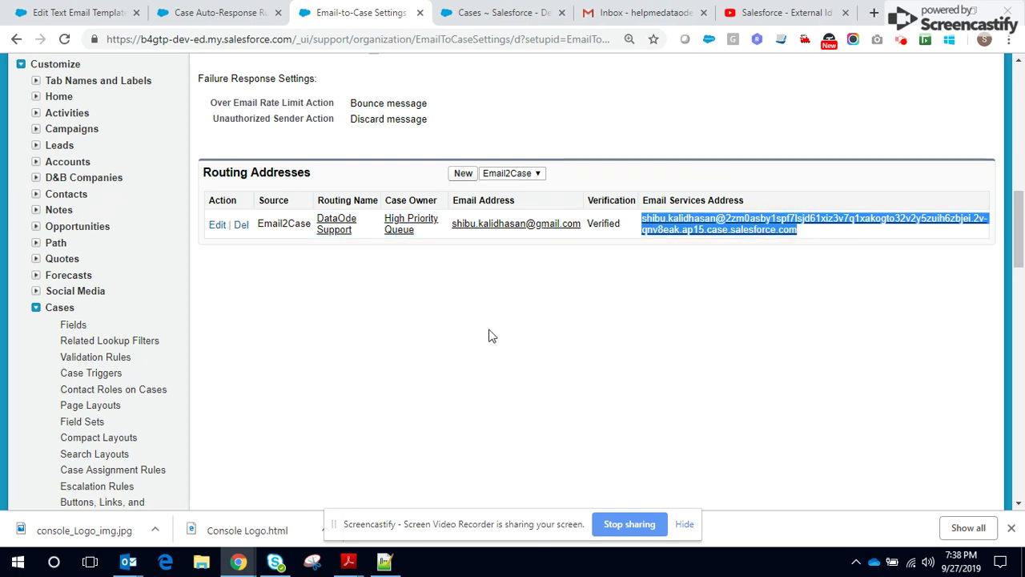
pyautogui.click(217, 225)
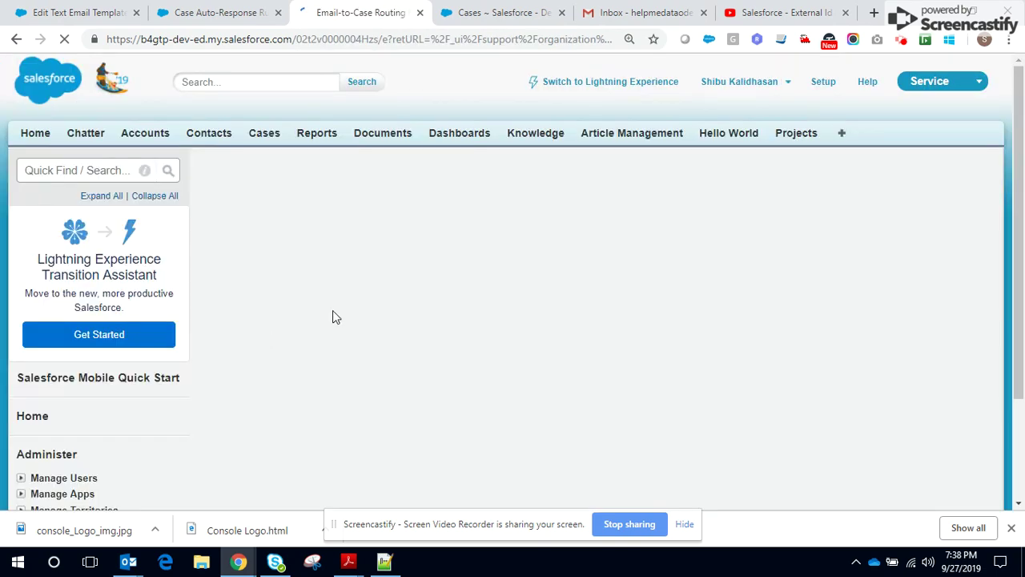
# Step: Copy the DataOde Support Email Services Address and go to the All Open Cases list
pyautogui.scroll(-5, 387, 290)
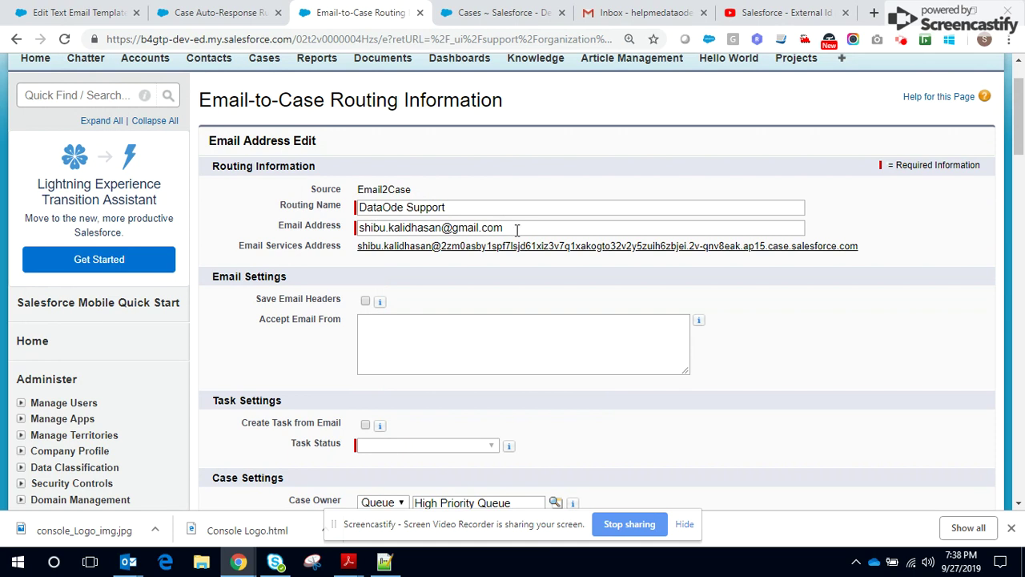
pyautogui.moveTo(518, 228); pyautogui.dragTo(223, 233)
pyautogui.click(223, 232)
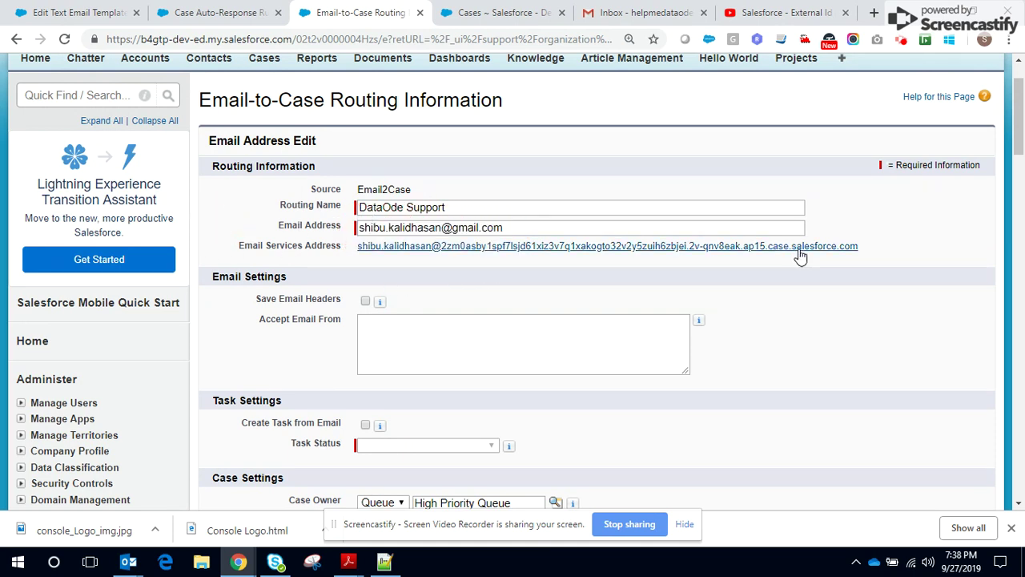
pyautogui.moveTo(857, 248); pyautogui.dragTo(346, 261)
pyautogui.click(344, 261)
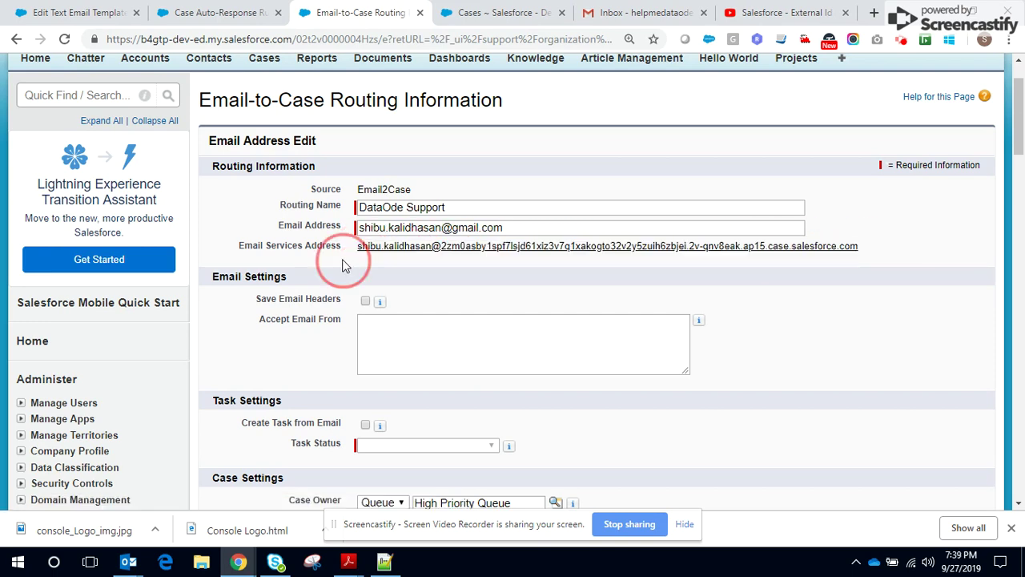
pyautogui.scroll(-1, 343, 259)
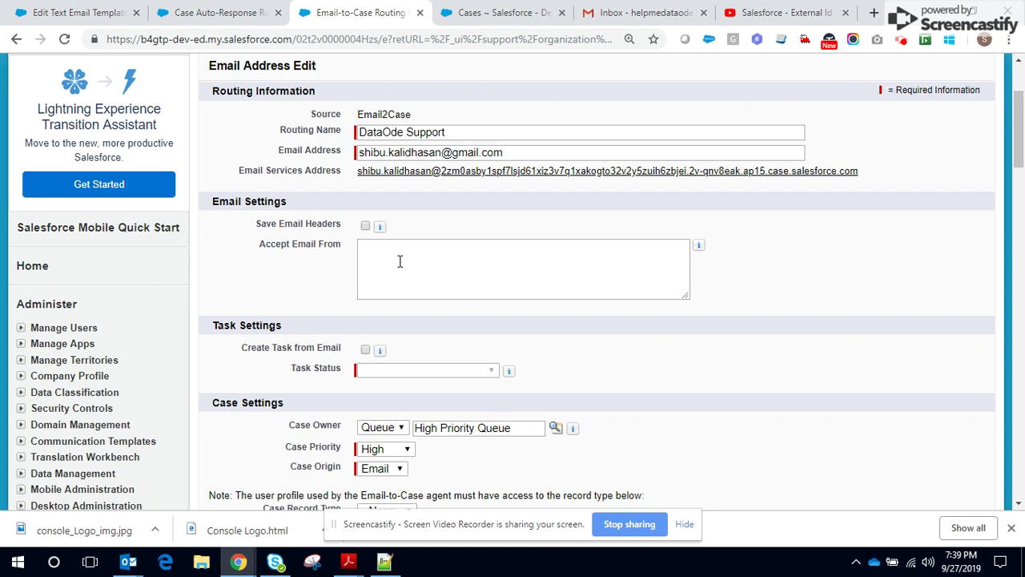
pyautogui.scroll(-2, 400, 261)
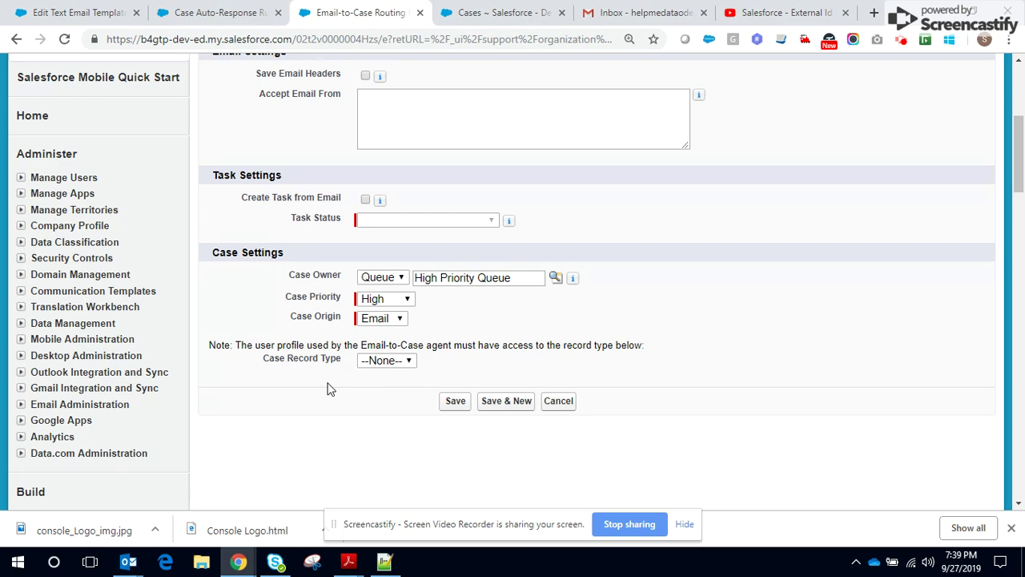
pyautogui.scroll(4, 327, 388)
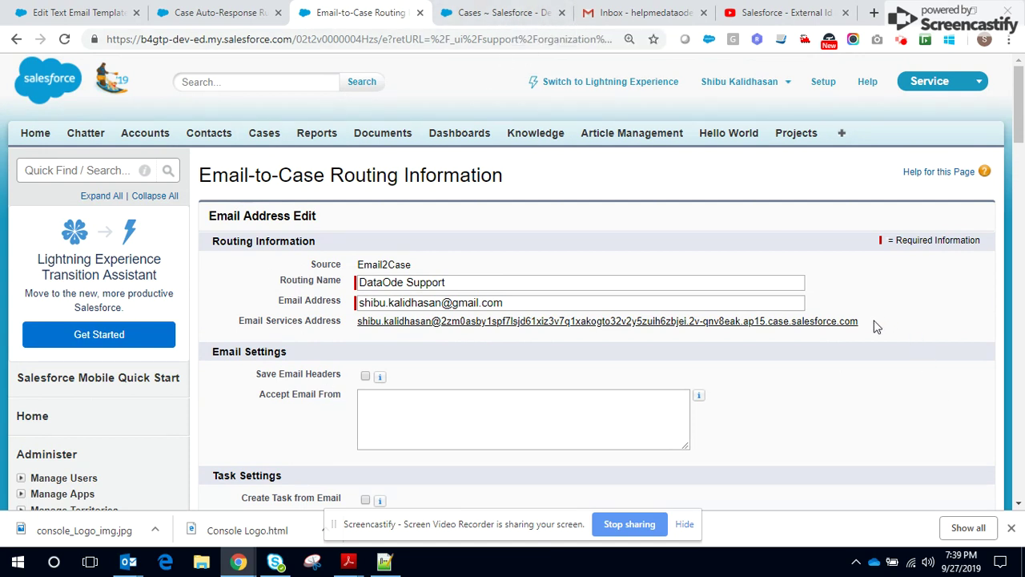
pyautogui.moveTo(869, 322); pyautogui.dragTo(353, 322)
pyautogui.hotkey('ctrl', 'c')
pyautogui.click(483, 14)
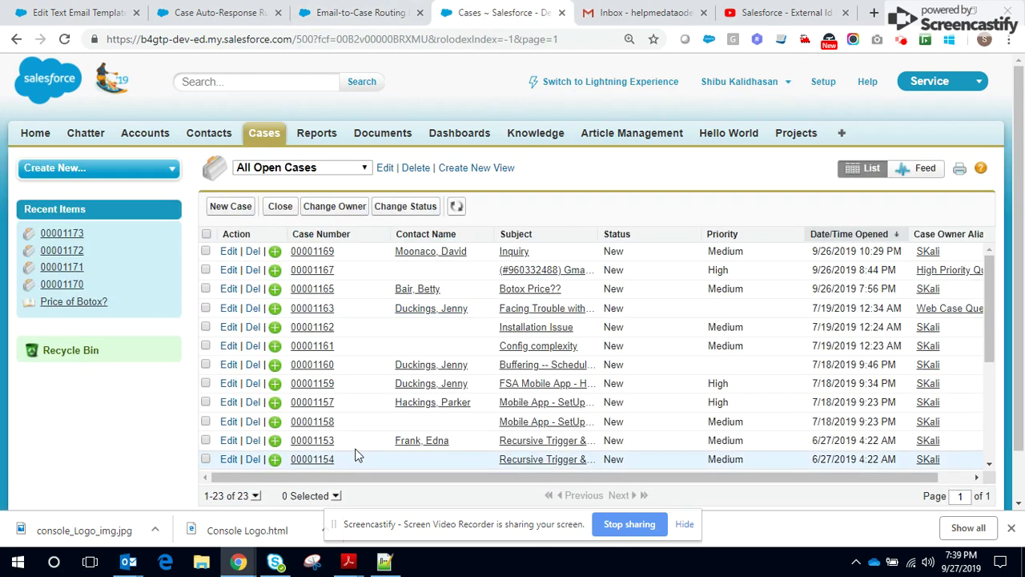
# Step: Send the Outlook Data Import Problem email to the email services address and refresh the case list
pyautogui.hotkey('alt', 'Tab')
pyautogui.hotkey('alt', 'Tab')
pyautogui.hotkey('alt', 'Tab')
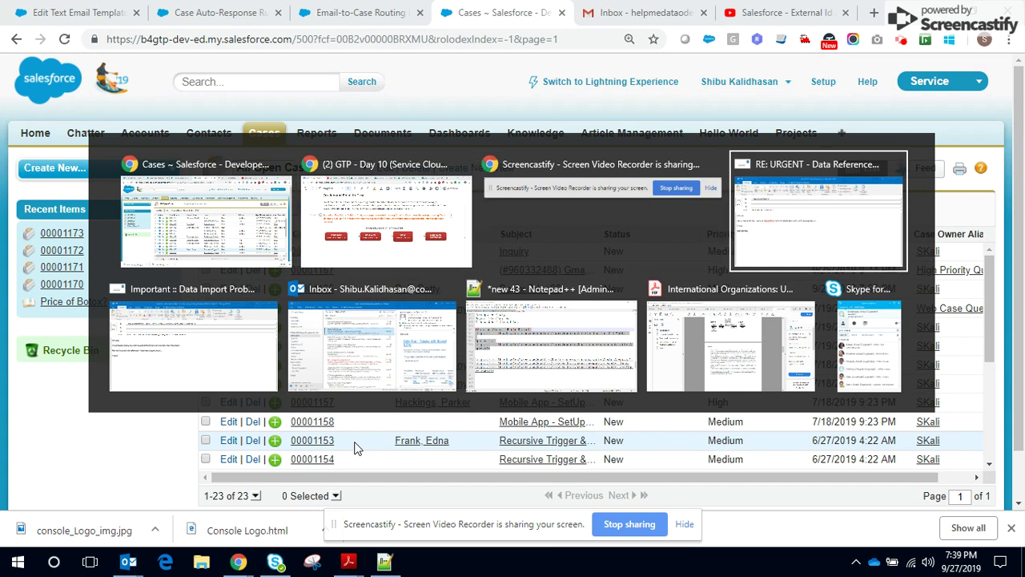
pyautogui.hotkey('alt', 'Tab')
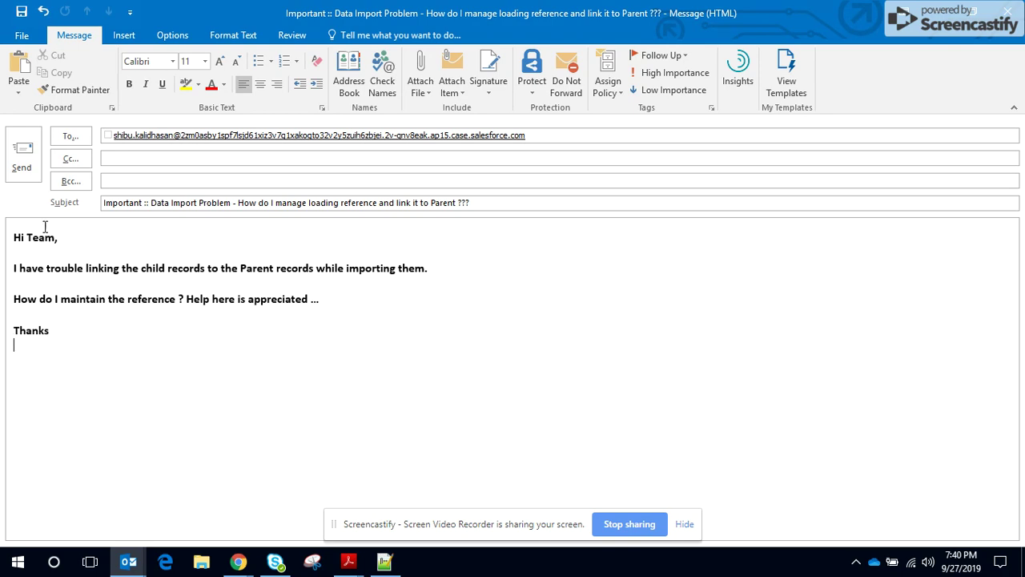
pyautogui.click(22, 161)
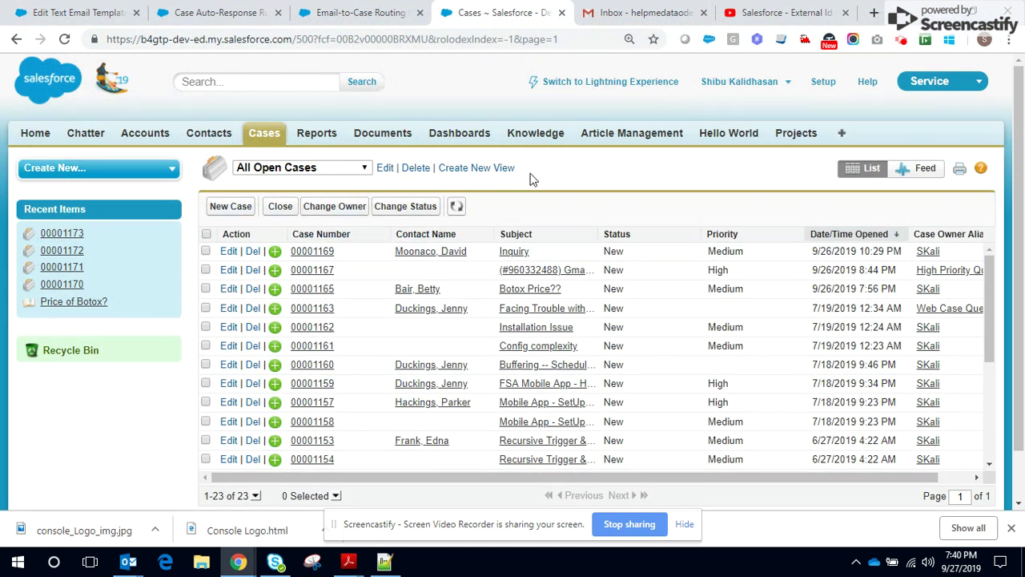
pyautogui.press('F5')
pyautogui.press('F5')
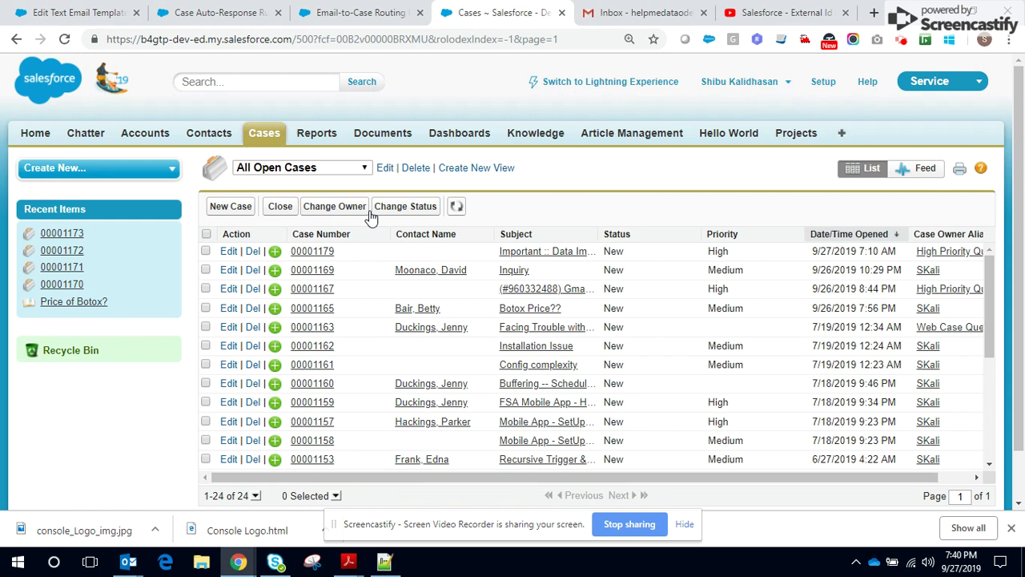
# Step: Open case 00001179 and check its Emails list shows the incoming message and auto-response
pyautogui.click(312, 269)
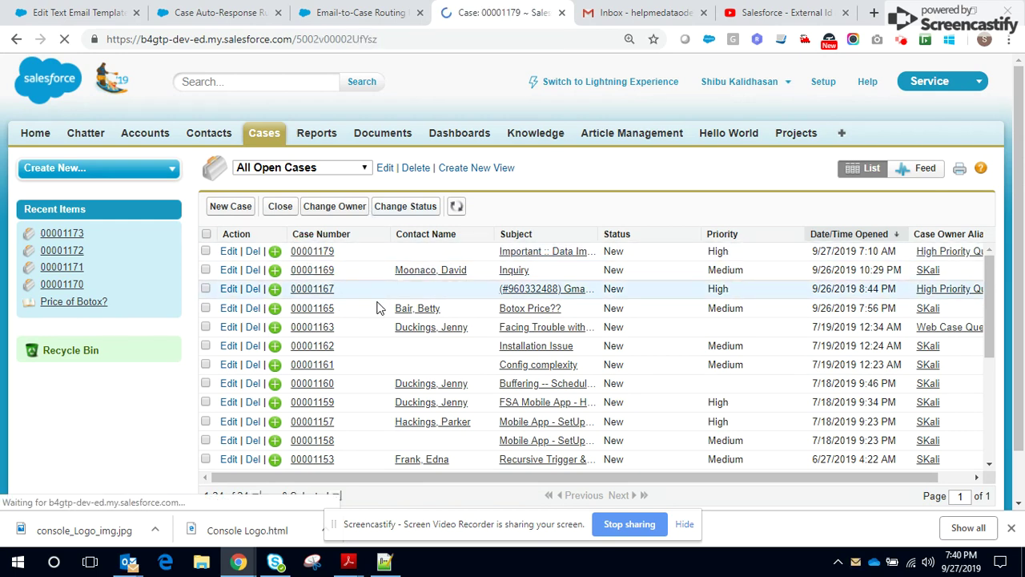
pyautogui.scroll(-8, 403, 292)
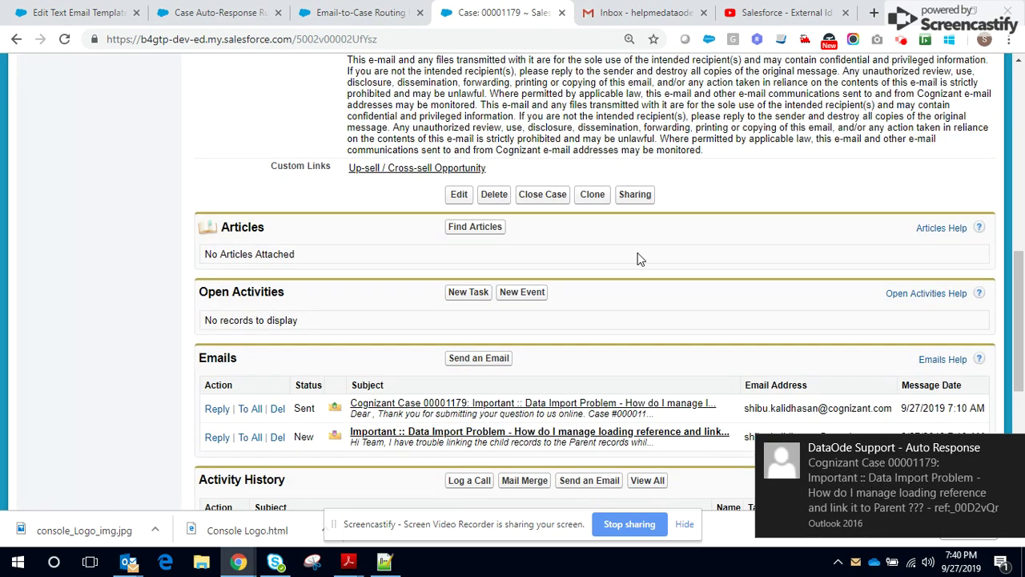
pyautogui.scroll(-2, 638, 258)
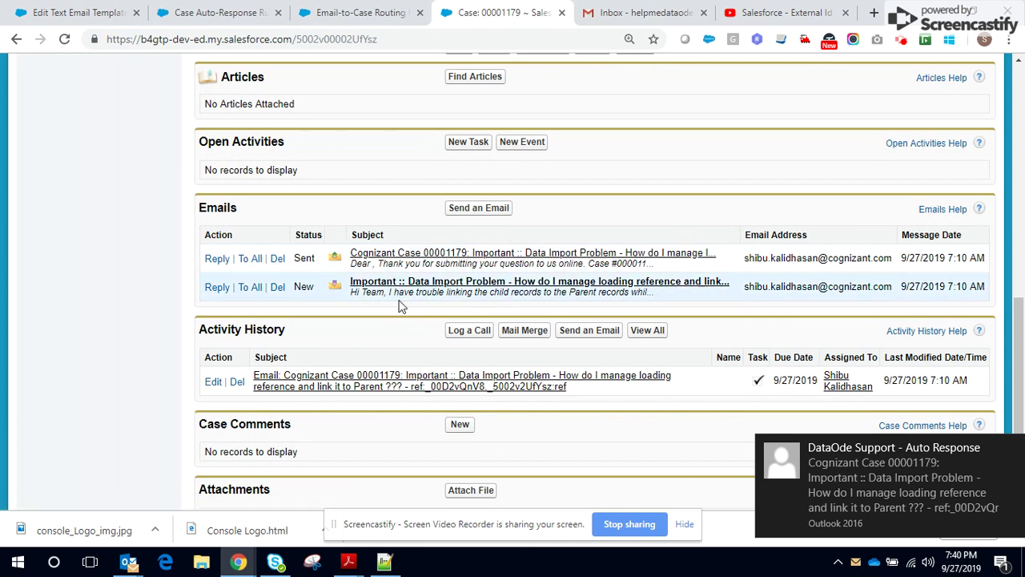
pyautogui.moveTo(198, 212); pyautogui.dragTo(256, 220)
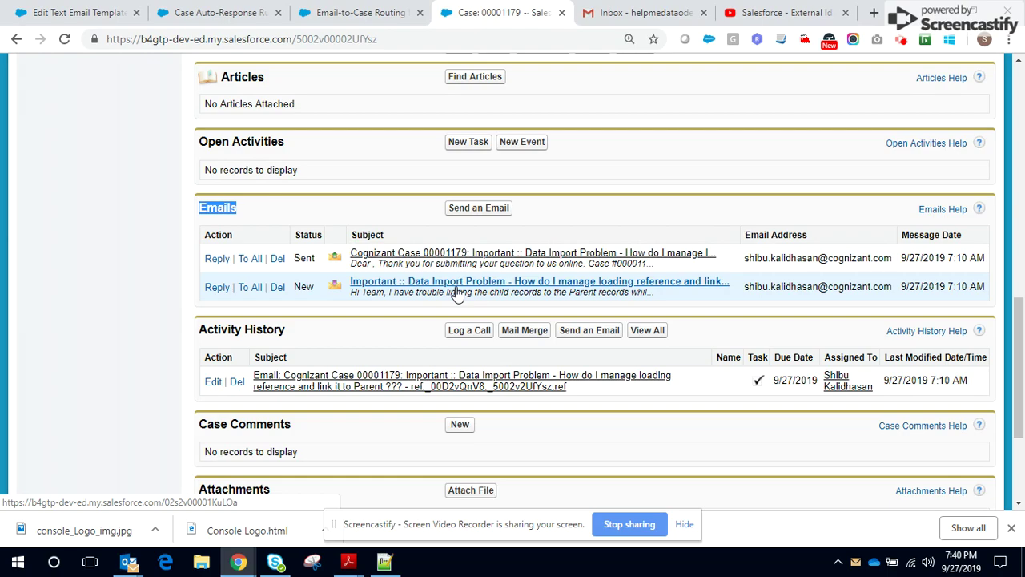
pyautogui.scroll(5, 457, 292)
pyautogui.hotkey('alt', 'Tab')
pyautogui.hotkey('alt', 'Tab')
pyautogui.hotkey('alt', 'Tab')
pyautogui.hotkey('alt', 'Tab')
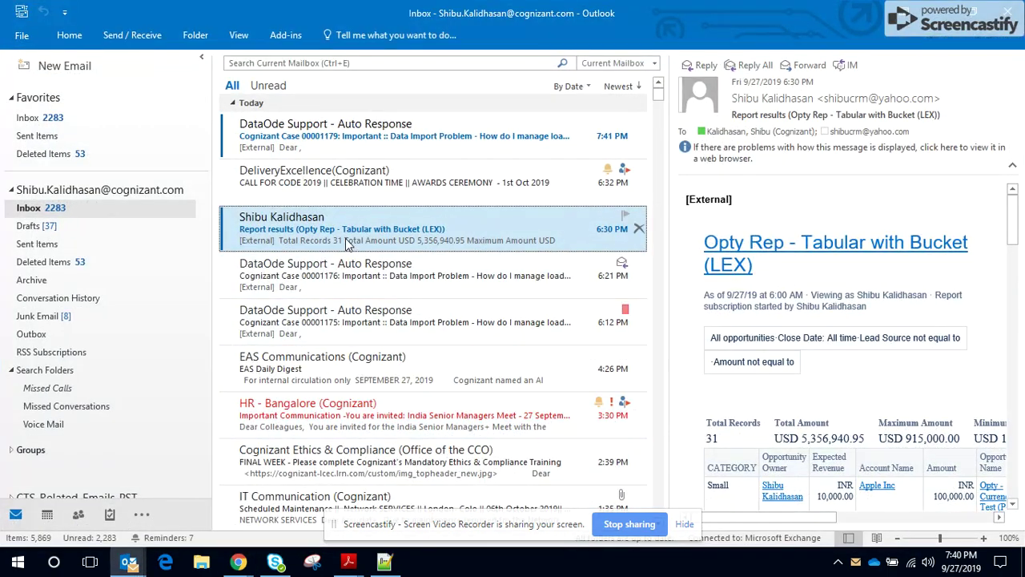
# Step: Open the DataOde Support auto-response, check the ref: thread ID in its subject, and start a reply
pyautogui.click(320, 151)
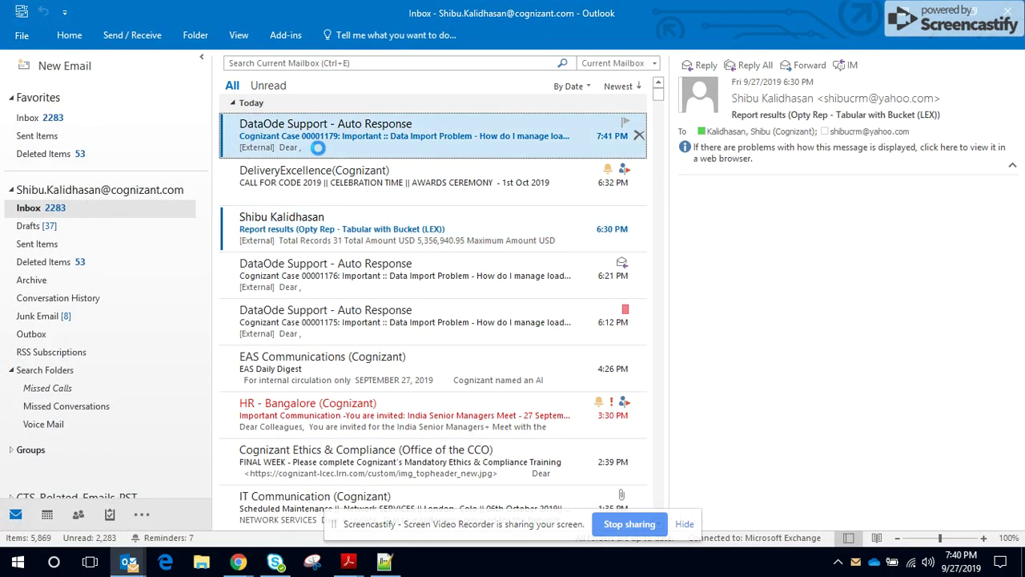
pyautogui.doubleClick(318, 152)
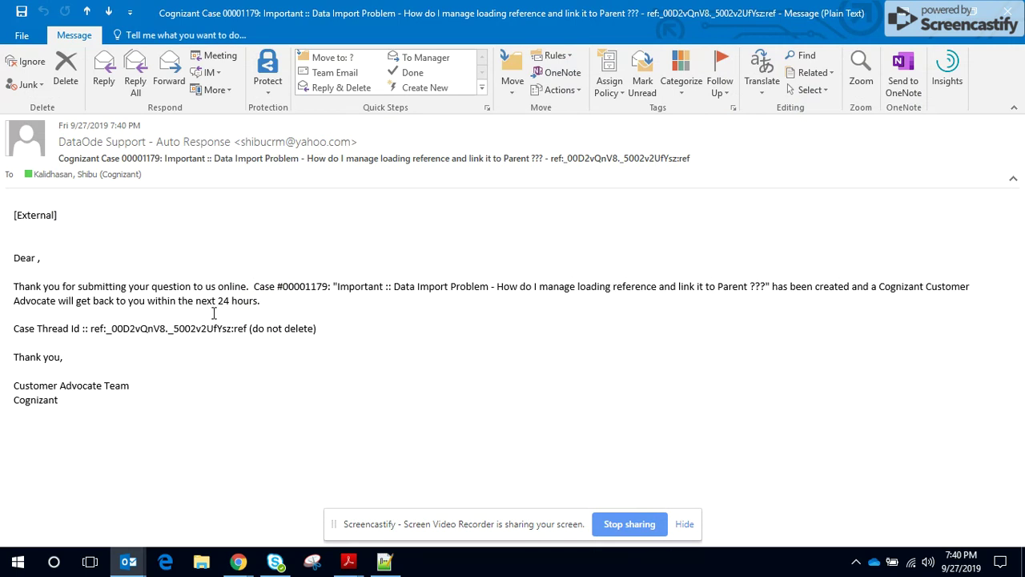
pyautogui.moveTo(550, 158); pyautogui.dragTo(696, 163)
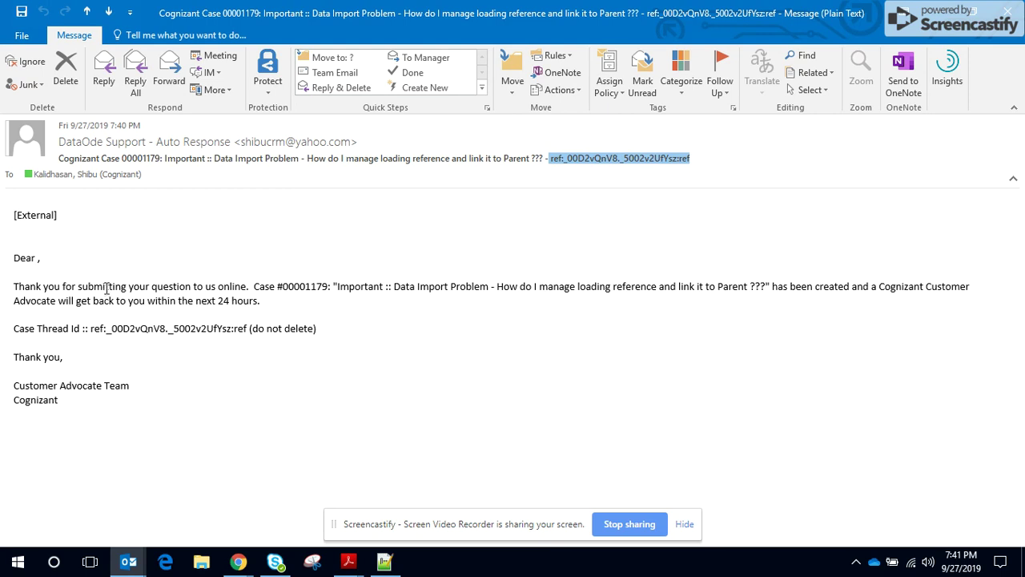
pyautogui.click(139, 356)
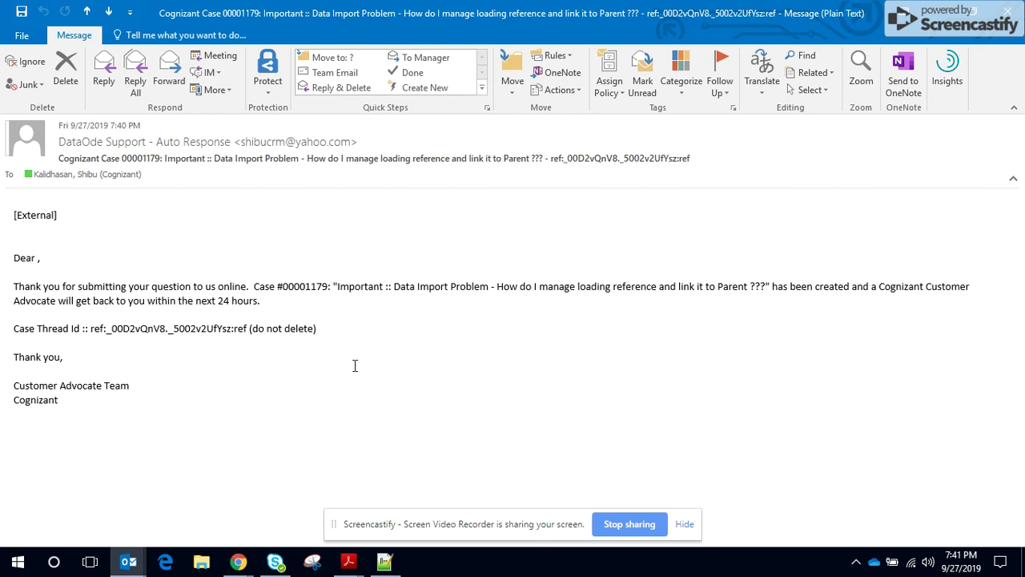
pyautogui.click(135, 80)
# Step: Send a reply 'Pretty Urgent ... Help!!!' to the Salesforce routing address, keeping the thread ID subject
pyautogui.hotkey('shift', 'Tab')
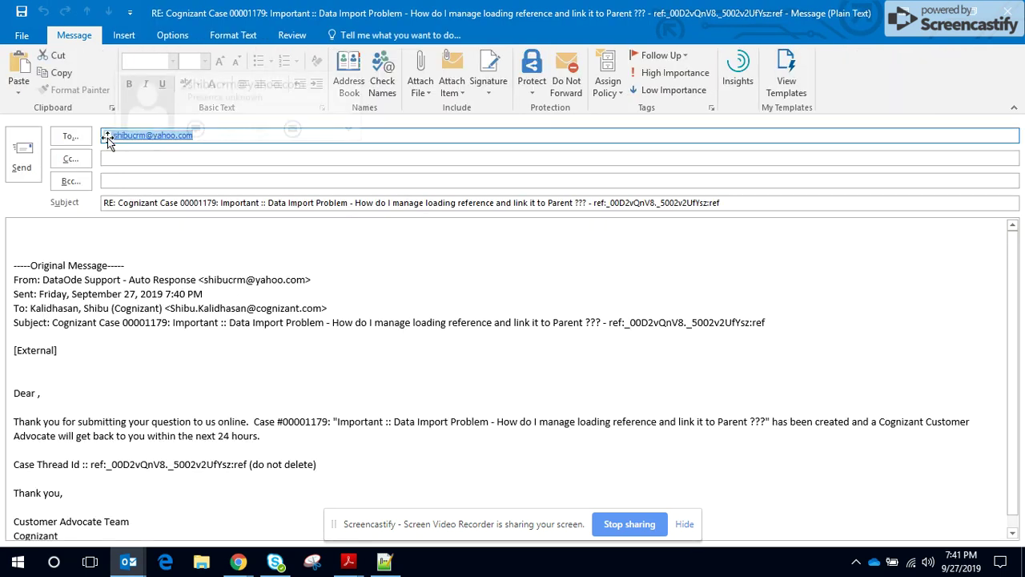
pyautogui.hotkey('ctrl', 'v')
pyautogui.click(107, 237)
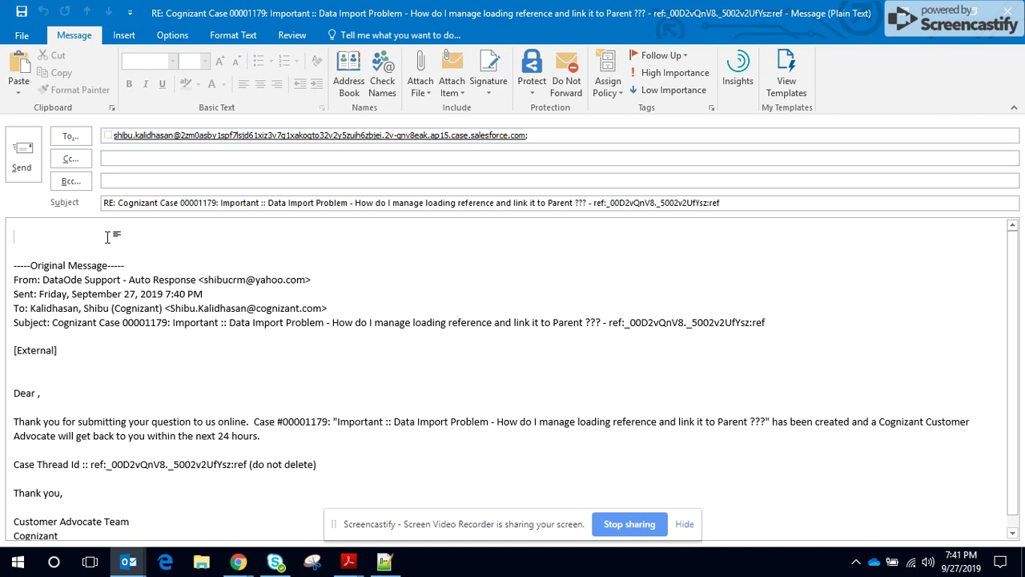
pyautogui.write('Pretty Urgent ... Help!!!')
pyautogui.moveTo(128, 237); pyautogui.dragTo(14, 236)
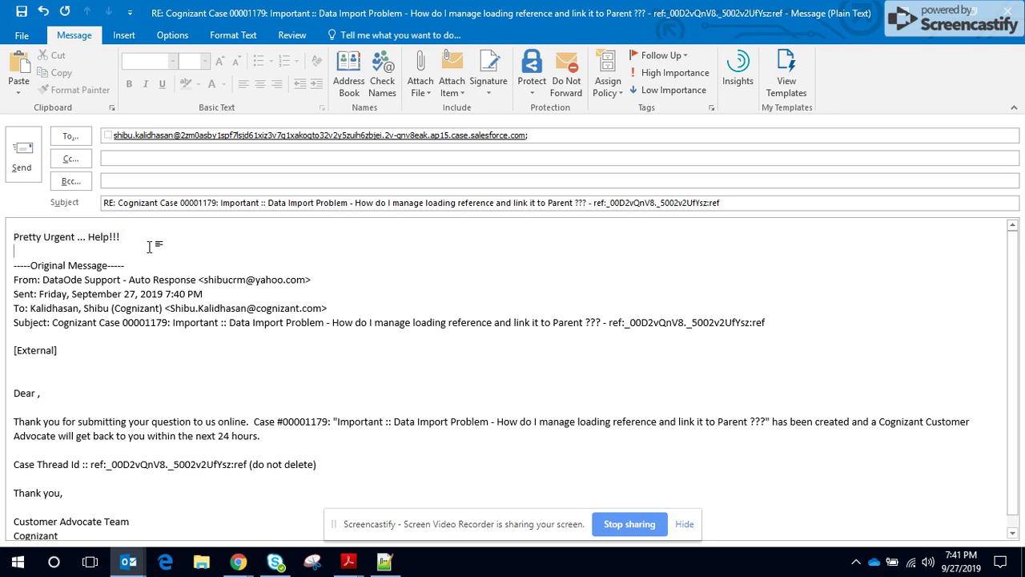
pyautogui.click(22, 152)
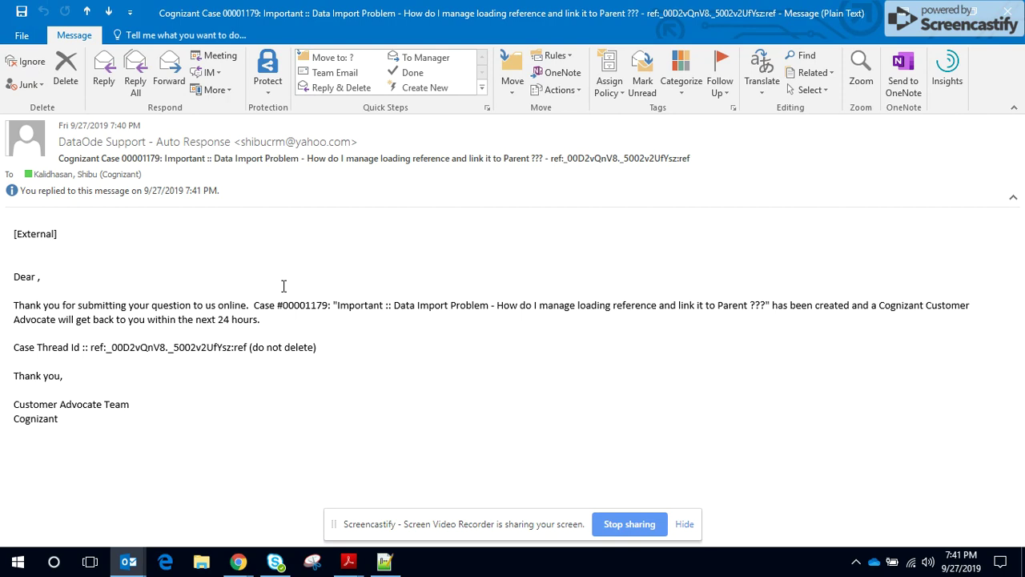
pyautogui.hotkey('alt', 'Tab')
pyautogui.hotkey('alt', 'Tab')
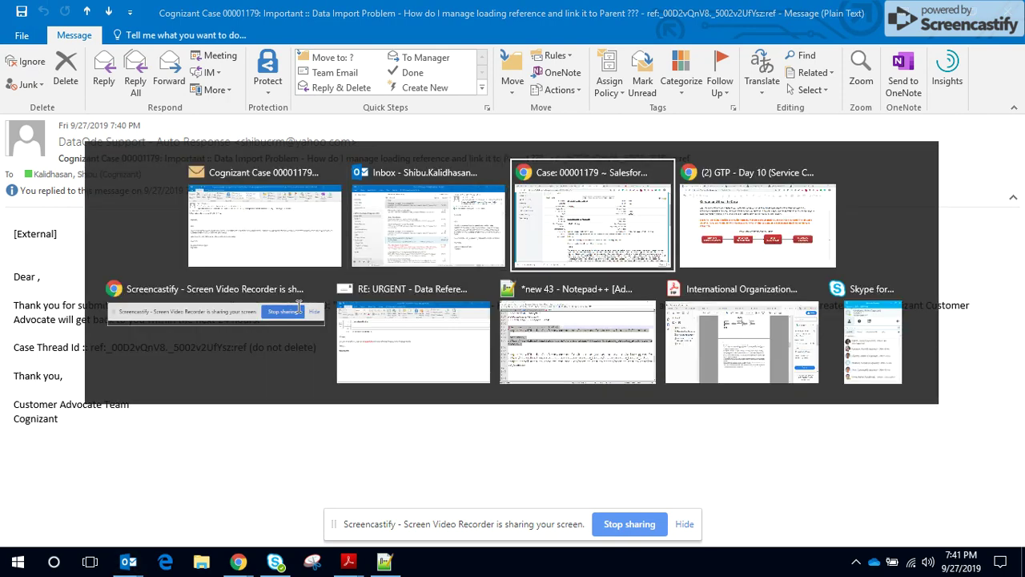
# Step: Reload case 00001179 and confirm its Emails list now shows three messages, including the RE: reply
pyautogui.scroll(-5, 383, 289)
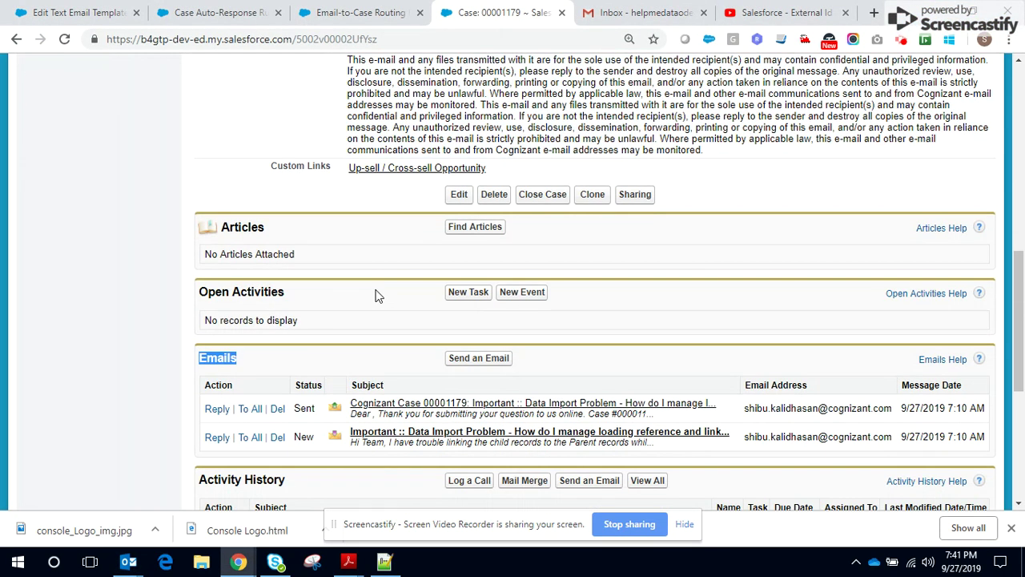
pyautogui.click(404, 432)
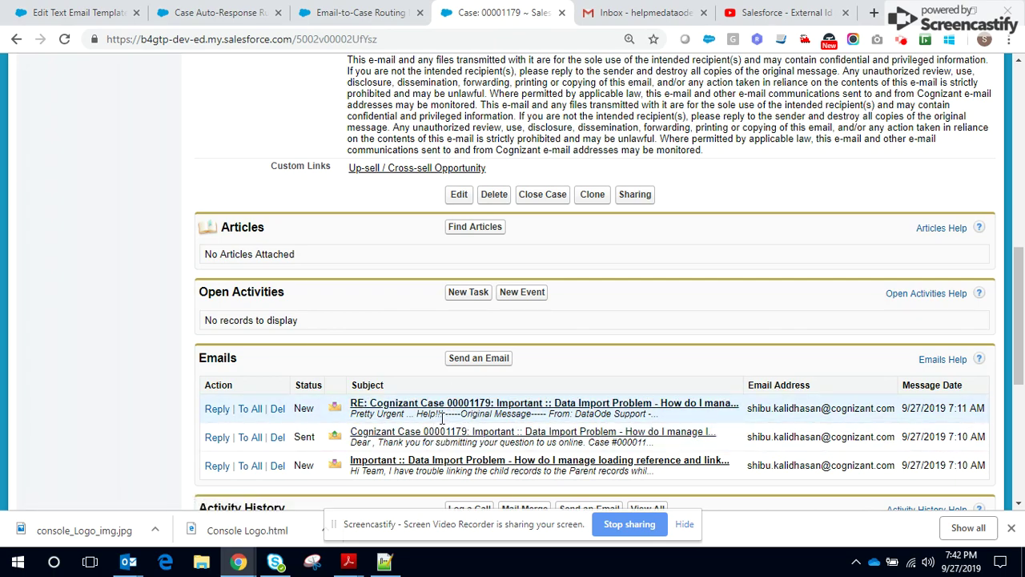
pyautogui.scroll(6, 424, 400)
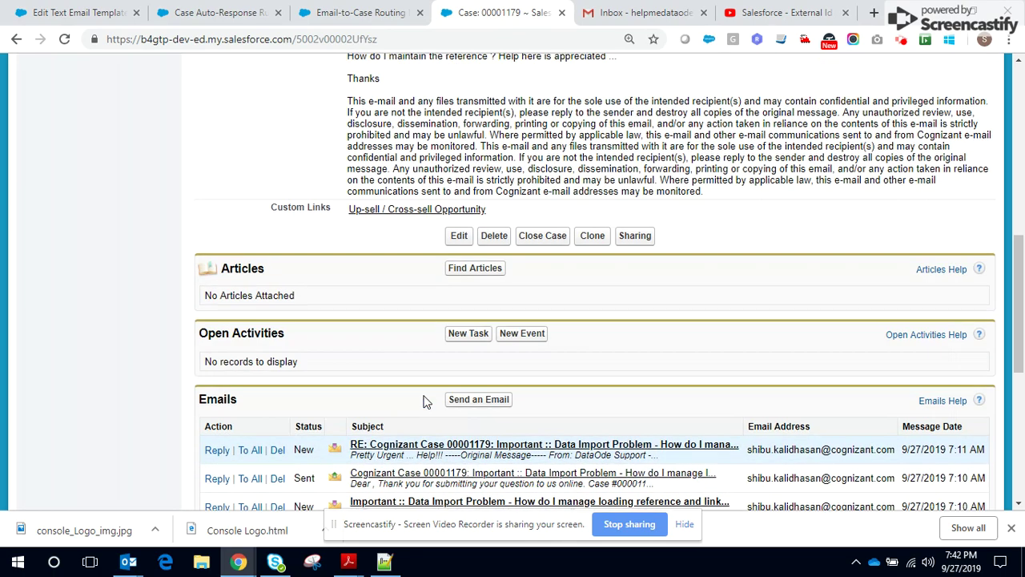
pyautogui.scroll(-4, 425, 401)
pyautogui.scroll(-3, 424, 400)
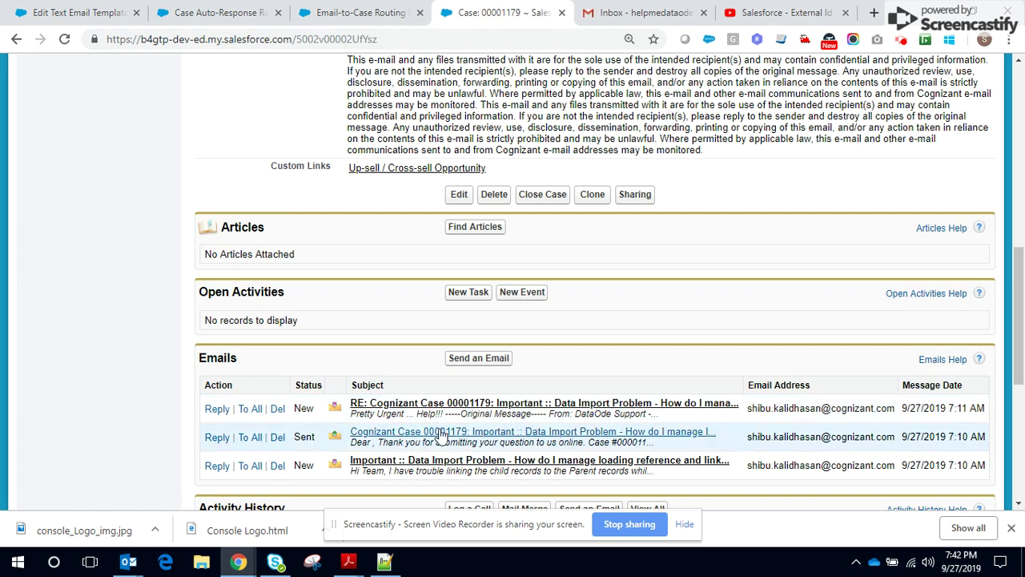
pyautogui.scroll(15, 445, 433)
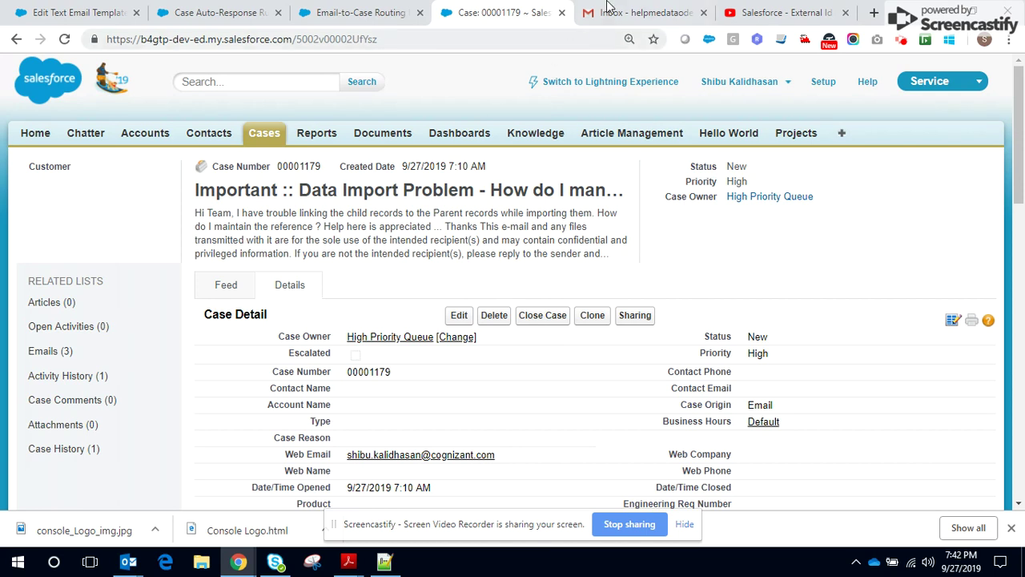
# Step: In Gmail, check the signed-in account and open the full mail settings page
pyautogui.click(637, 13)
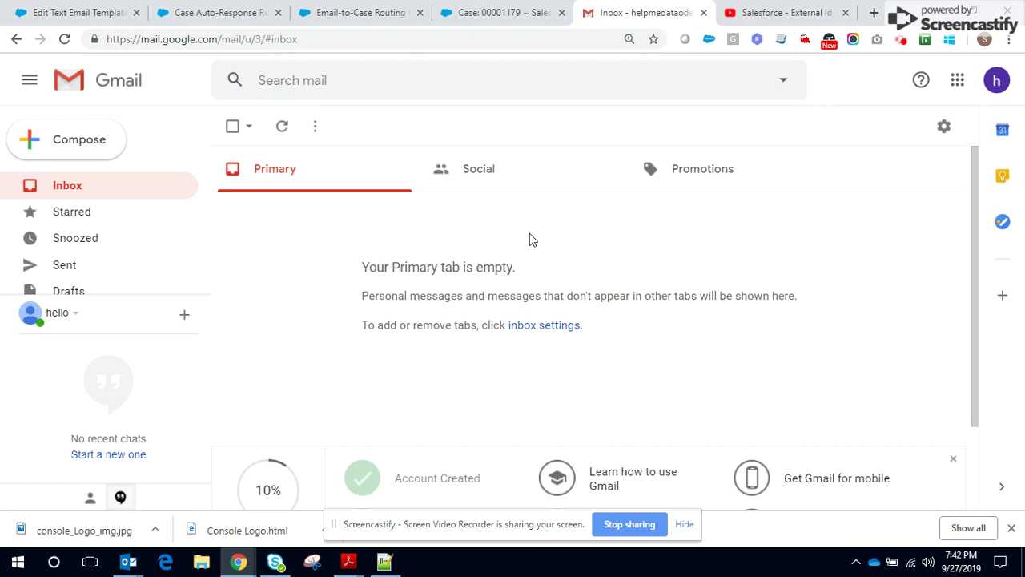
pyautogui.click(997, 80)
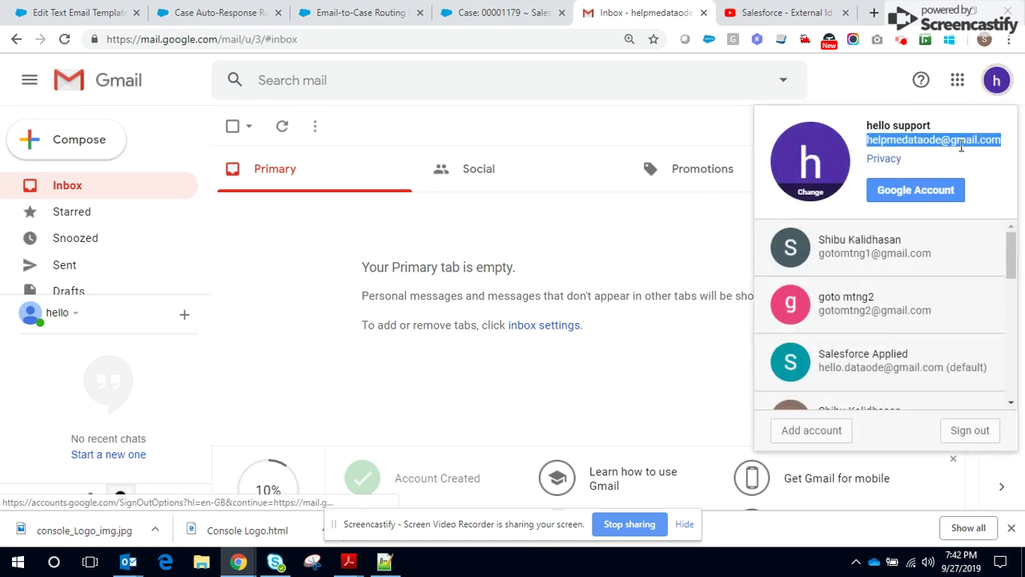
pyautogui.click(867, 96)
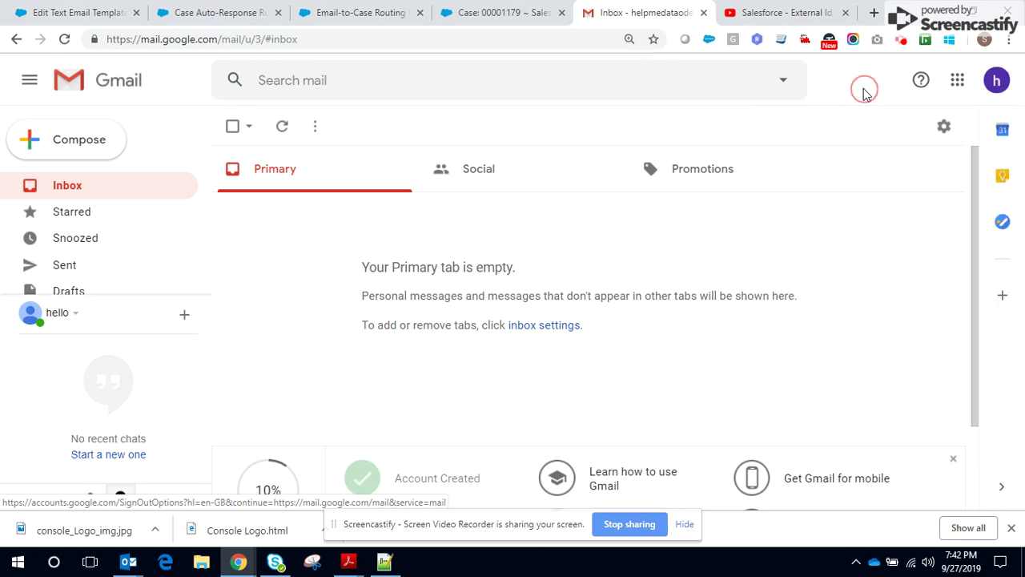
pyautogui.click(944, 126)
pyautogui.click(838, 231)
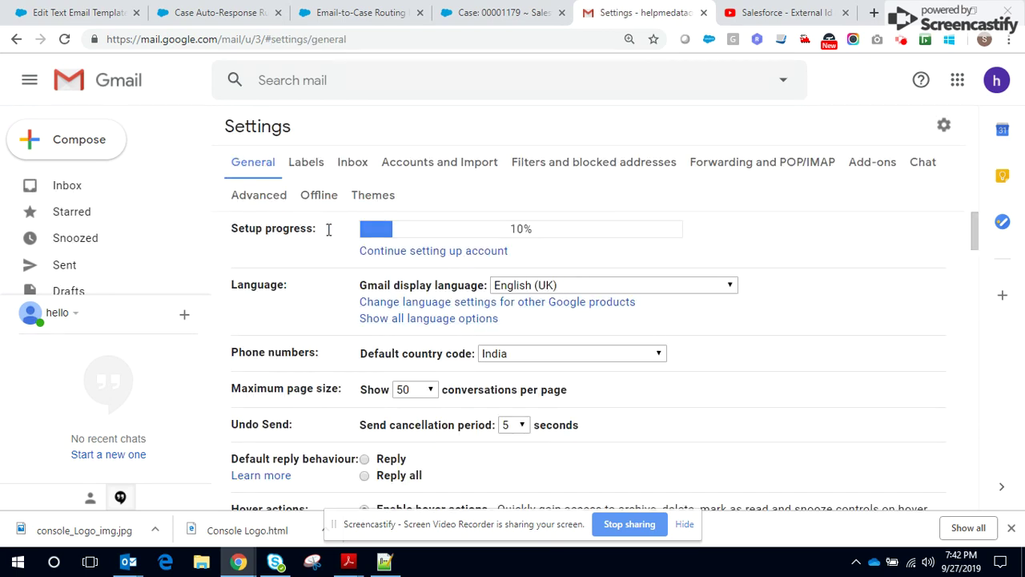
# Step: Add the pasted Salesforce routing address as a Gmail forwarding address, pending code verification
pyautogui.click(731, 170)
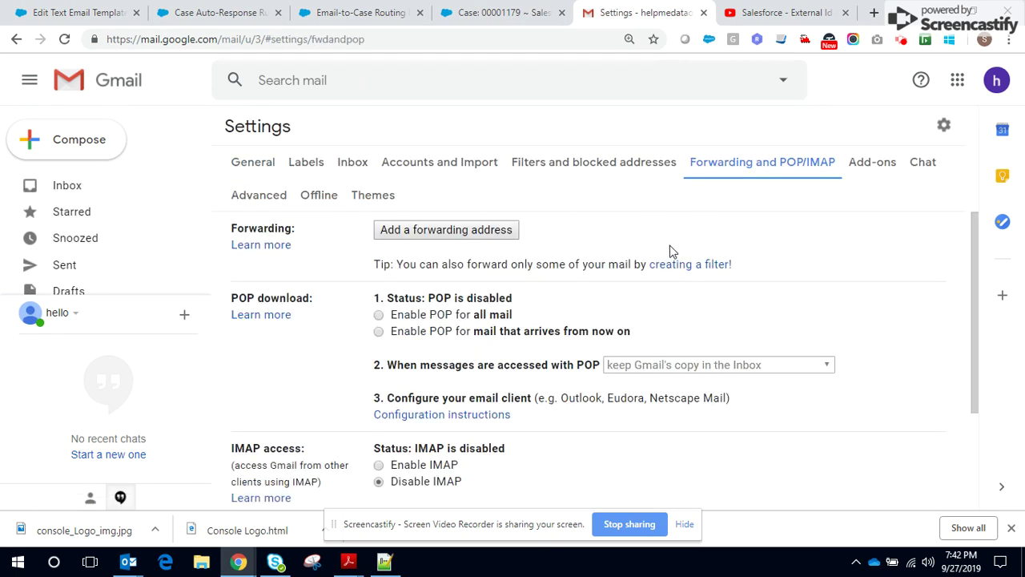
pyautogui.click(439, 234)
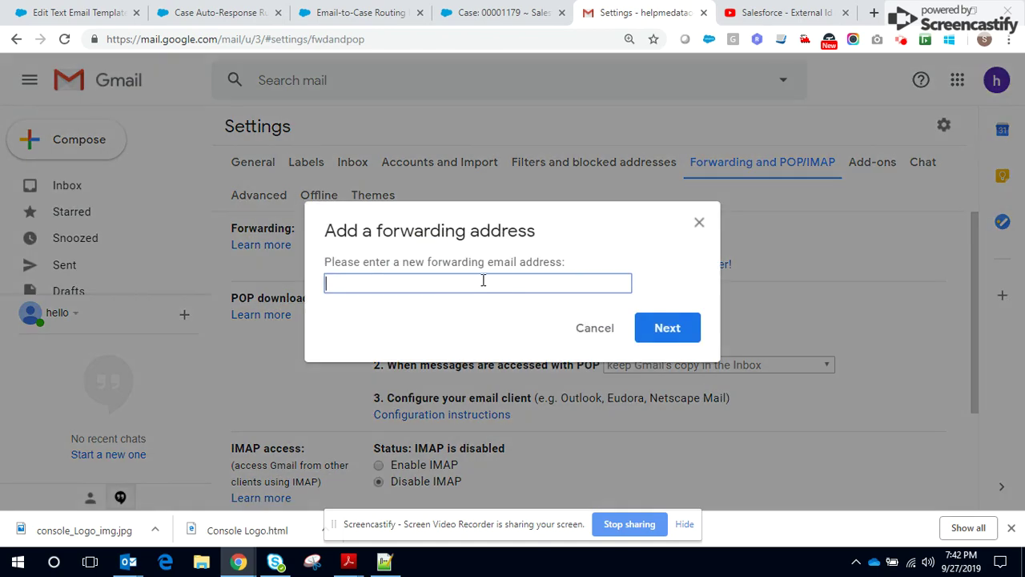
pyautogui.hotkey('ctrl', 'v')
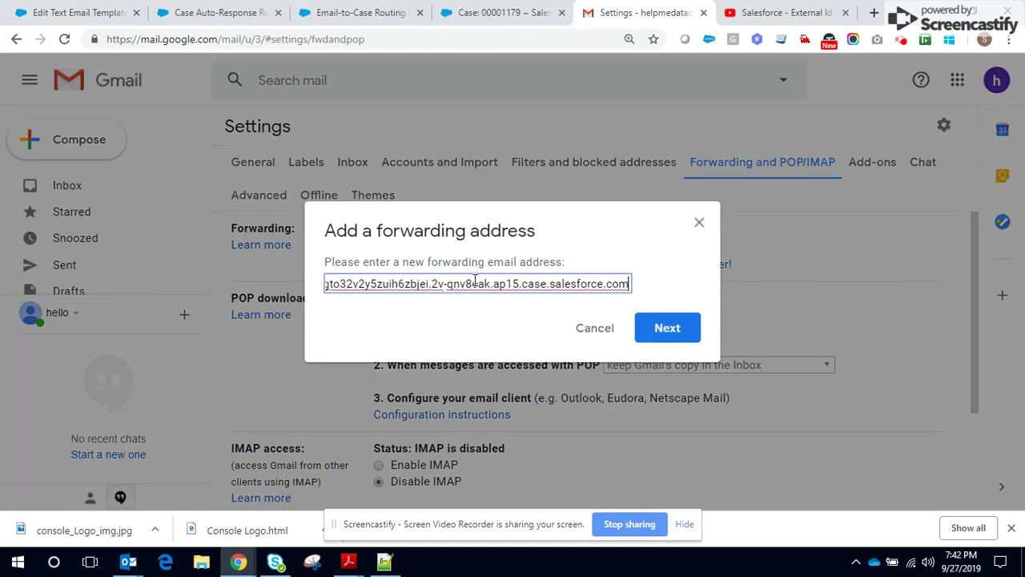
pyautogui.click(654, 335)
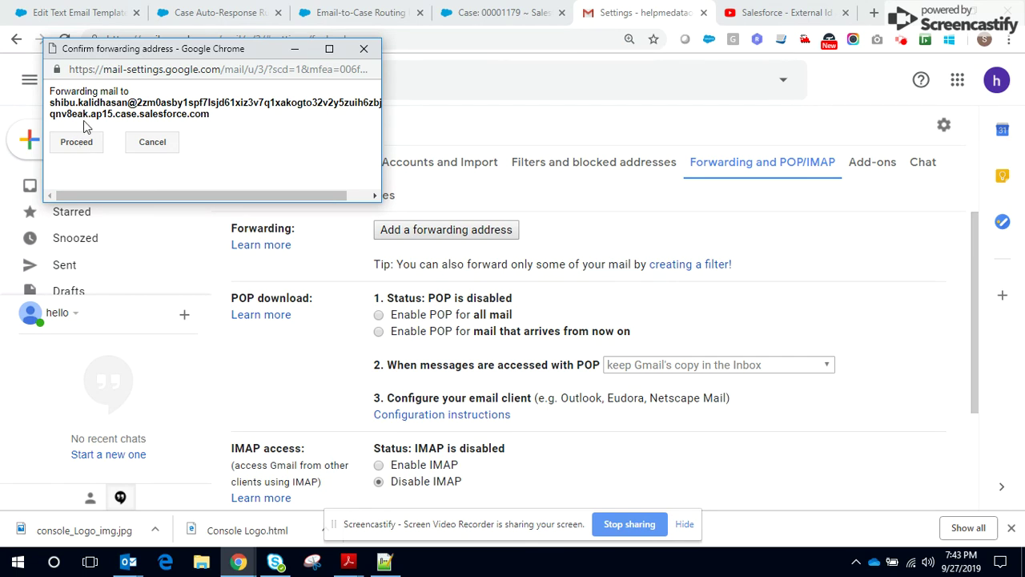
pyautogui.click(80, 147)
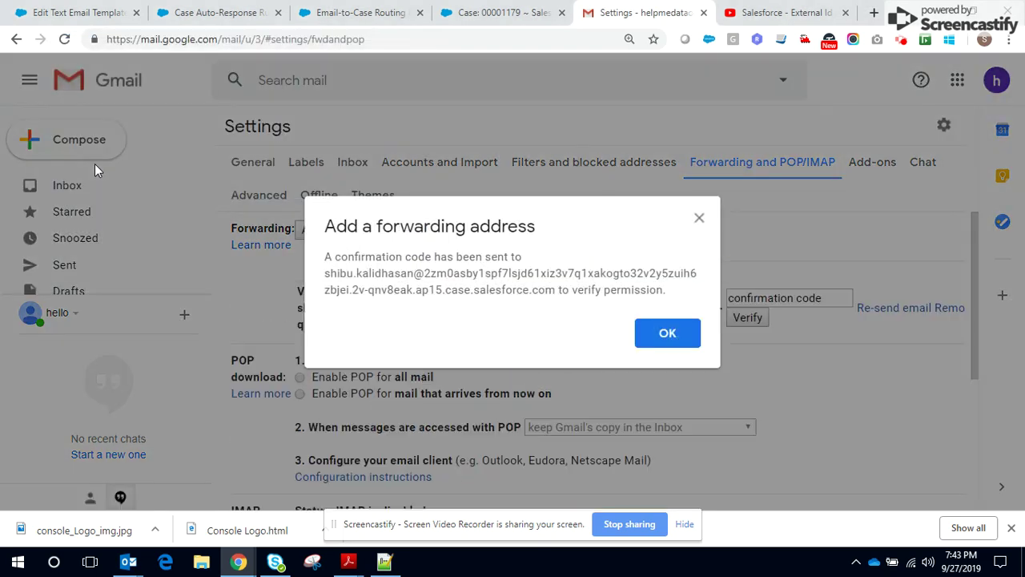
pyautogui.click(663, 332)
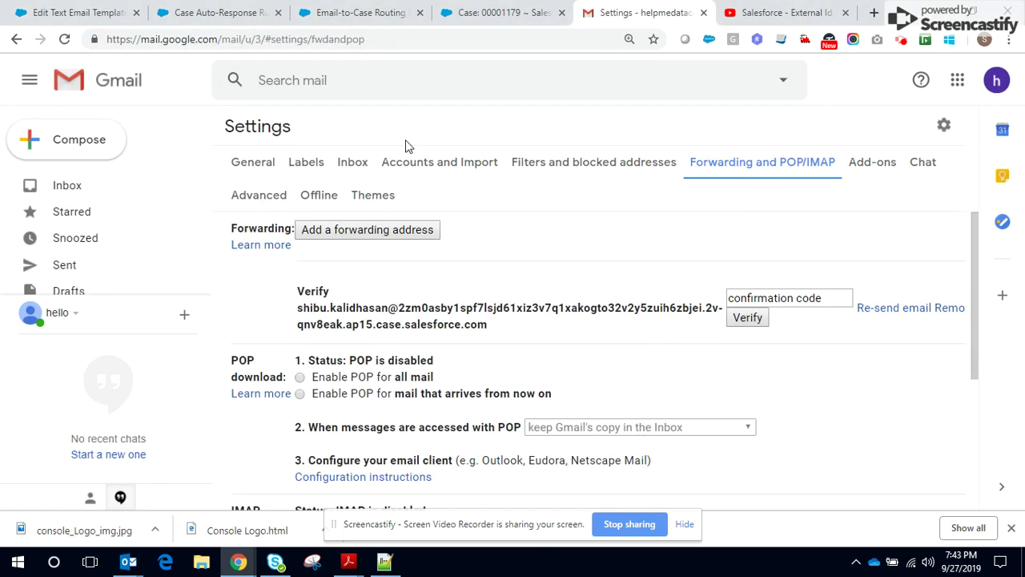
pyautogui.click(497, 13)
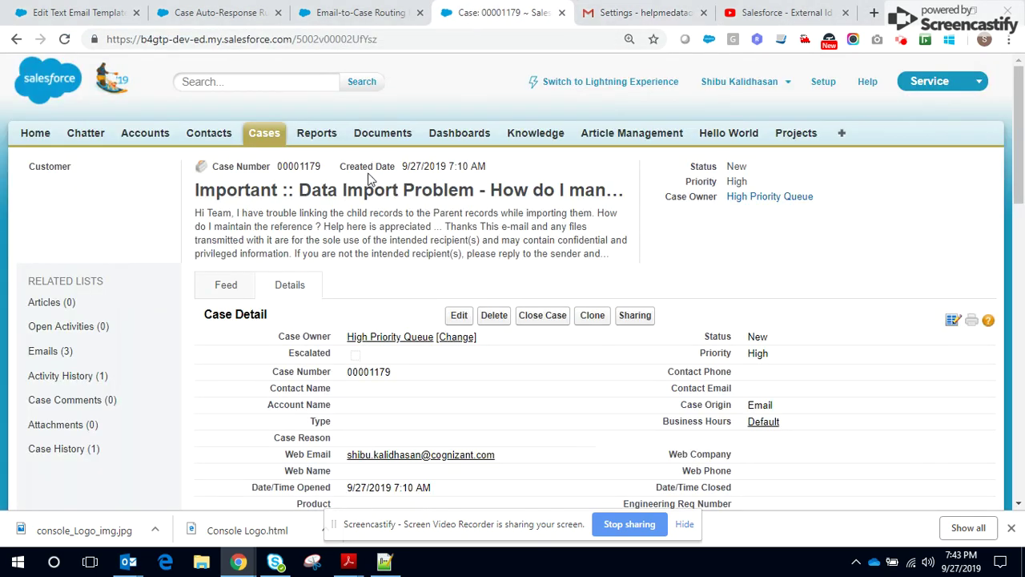
# Step: Open new case 00001180 from All Open Cases and copy the Gmail confirmation code from its description
pyautogui.click(260, 141)
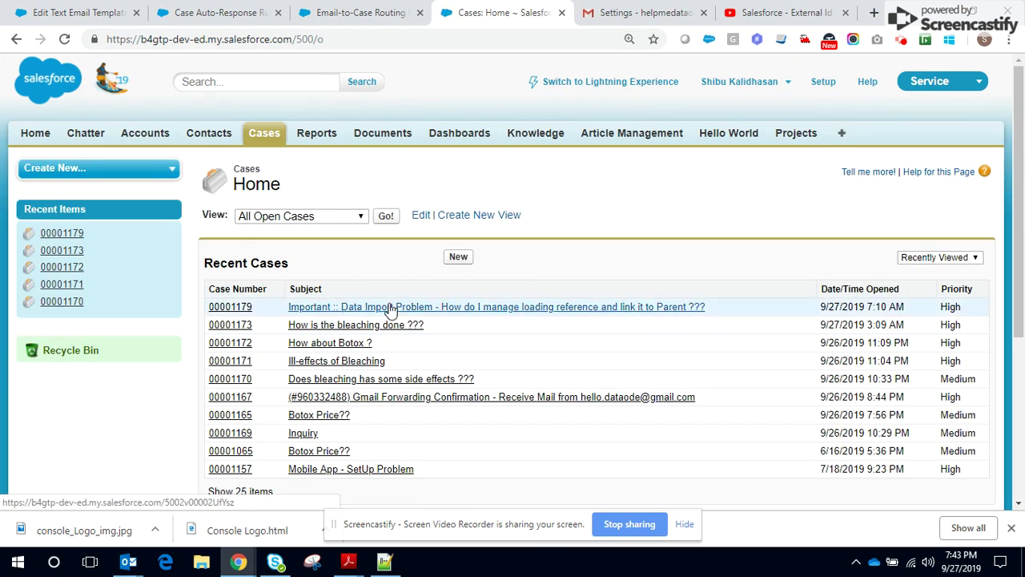
pyautogui.click(383, 216)
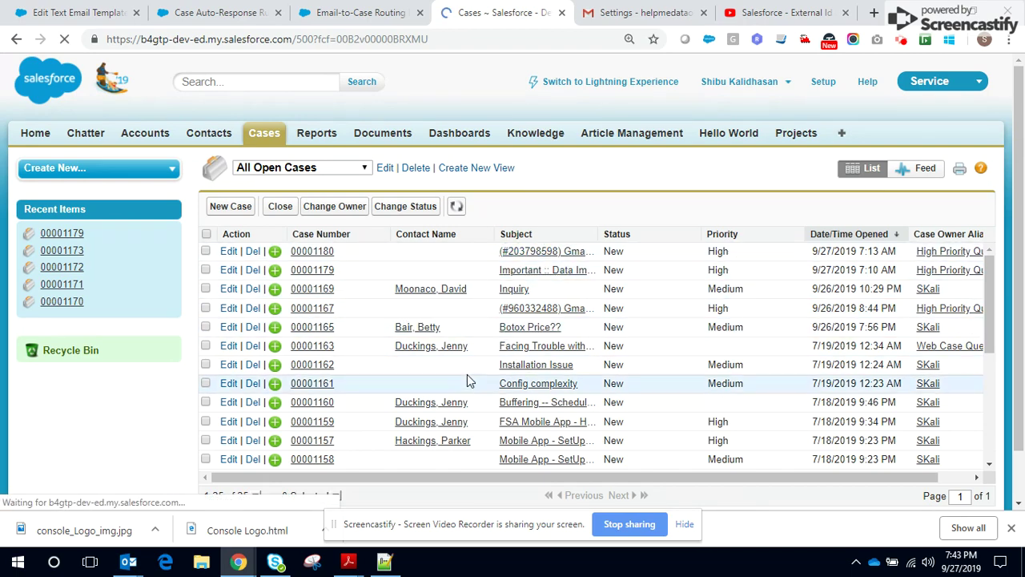
pyautogui.scroll(-6, 469, 382)
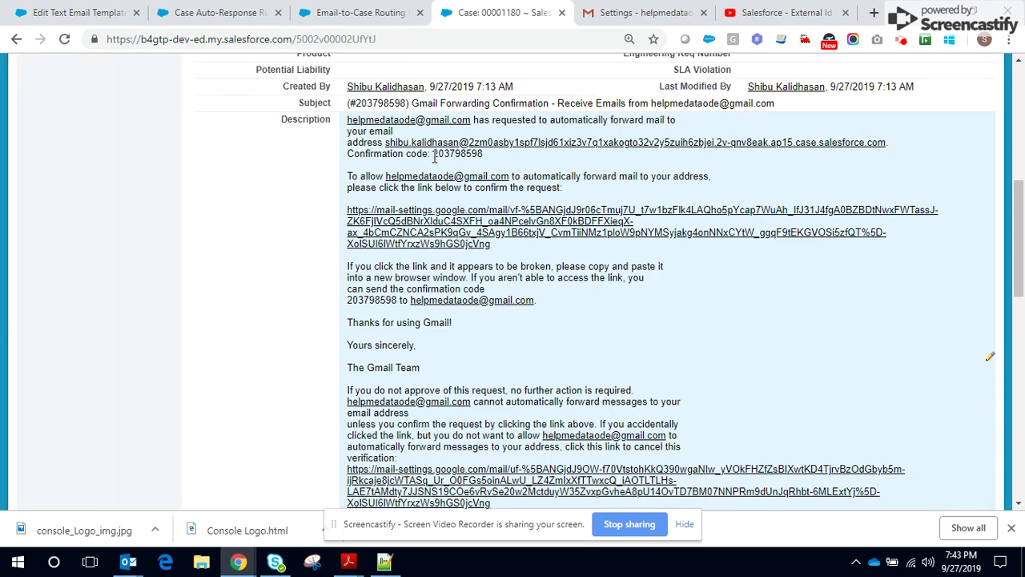
pyautogui.moveTo(433, 154); pyautogui.dragTo(517, 170)
pyautogui.hotkey('ctrl', 'c')
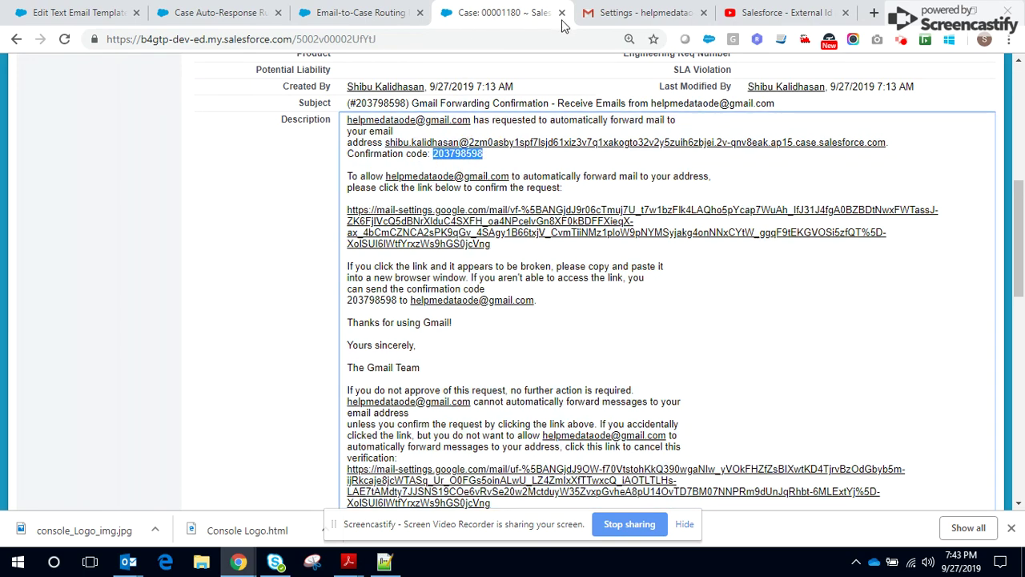
pyautogui.click(640, 13)
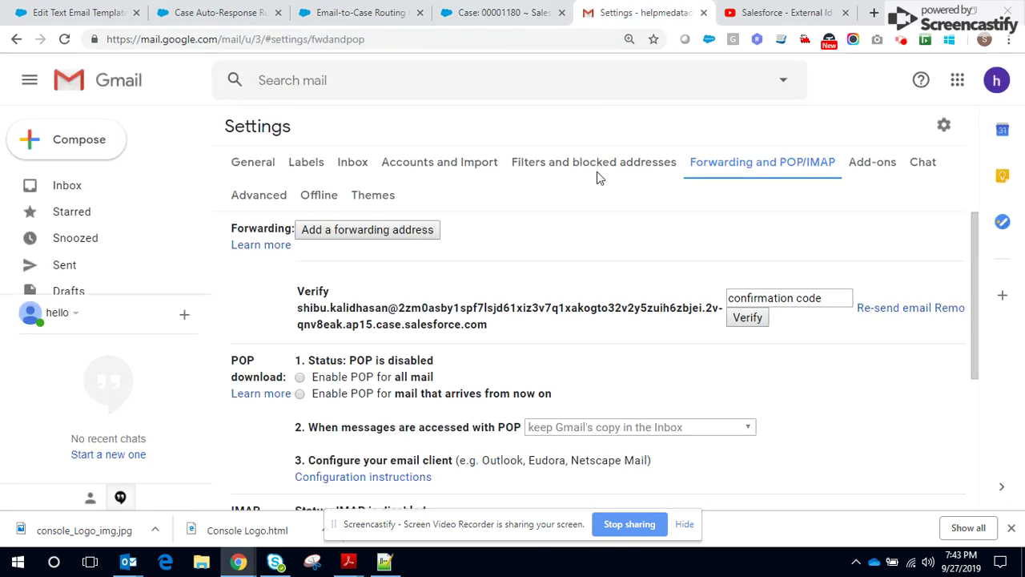
# Step: Verify the Gmail forwarding address with the pasted confirmation code
pyautogui.click(796, 298)
pyautogui.hotkey('ctrl', 'v')
pyautogui.click(757, 319)
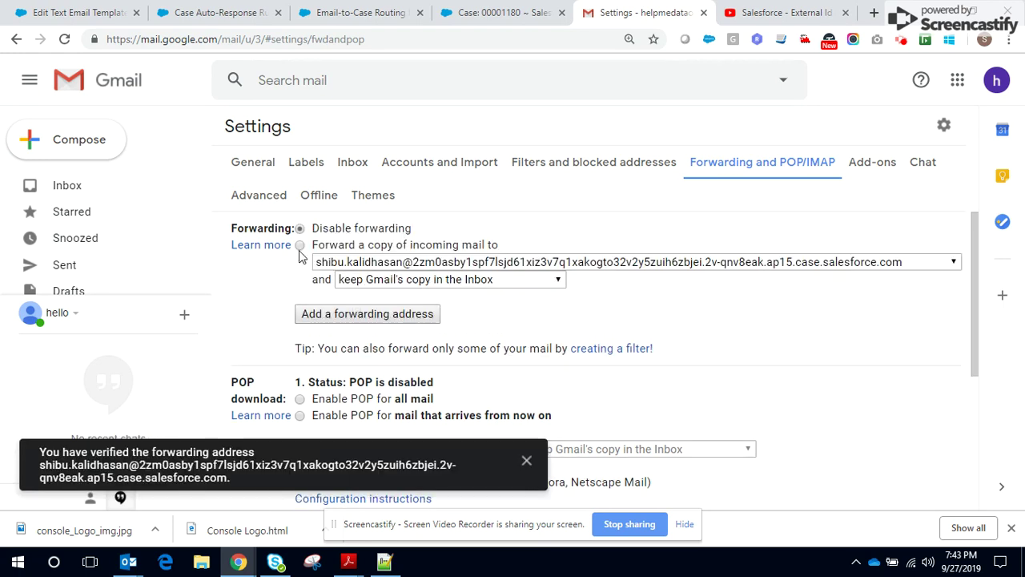
# Step: Enable forwarding a copy of incoming mail to the routing address and save the changes
pyautogui.click(300, 247)
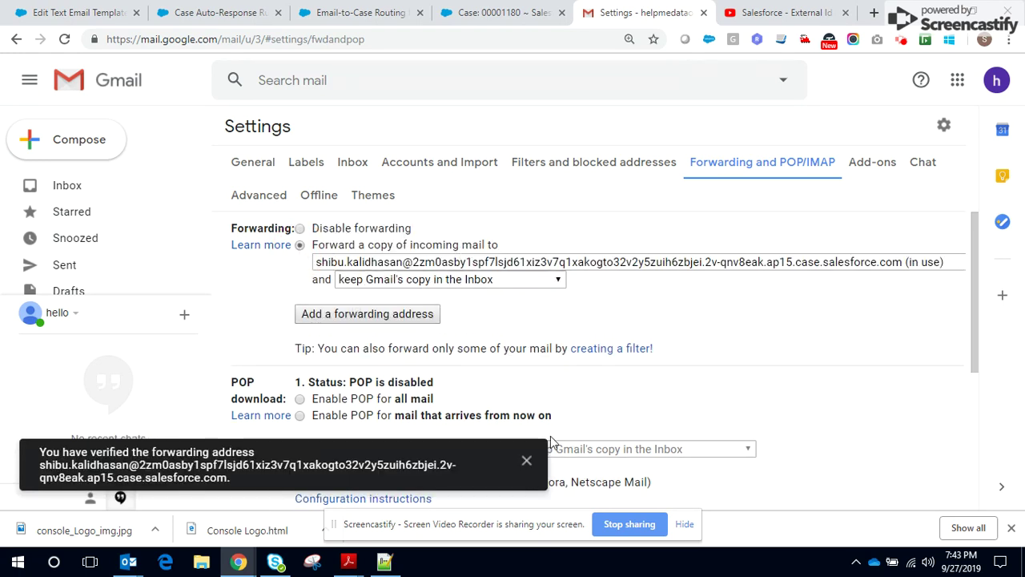
pyautogui.click(526, 460)
pyautogui.scroll(-3, 590, 360)
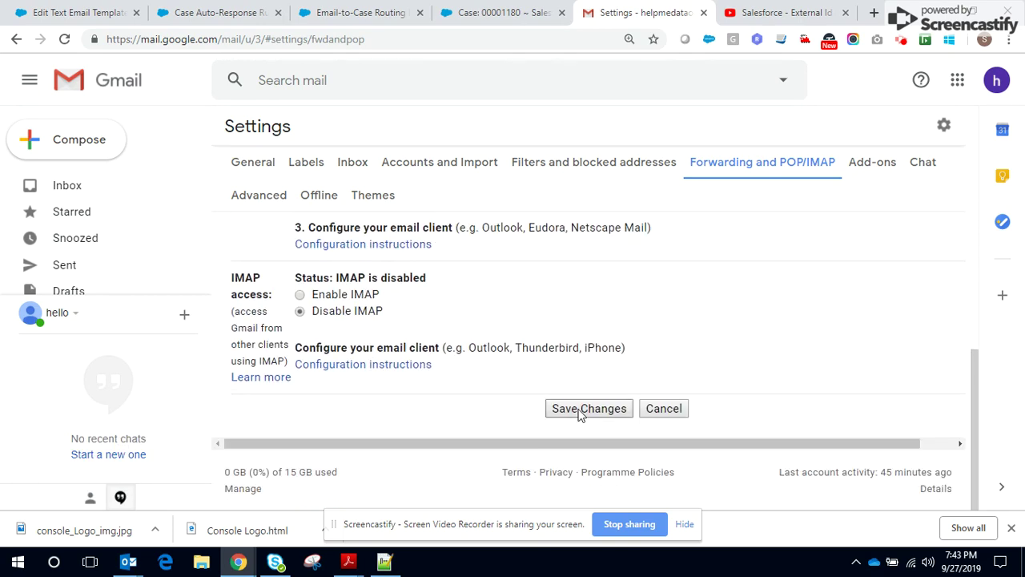
pyautogui.click(582, 409)
pyautogui.hotkey('alt', 'Tab')
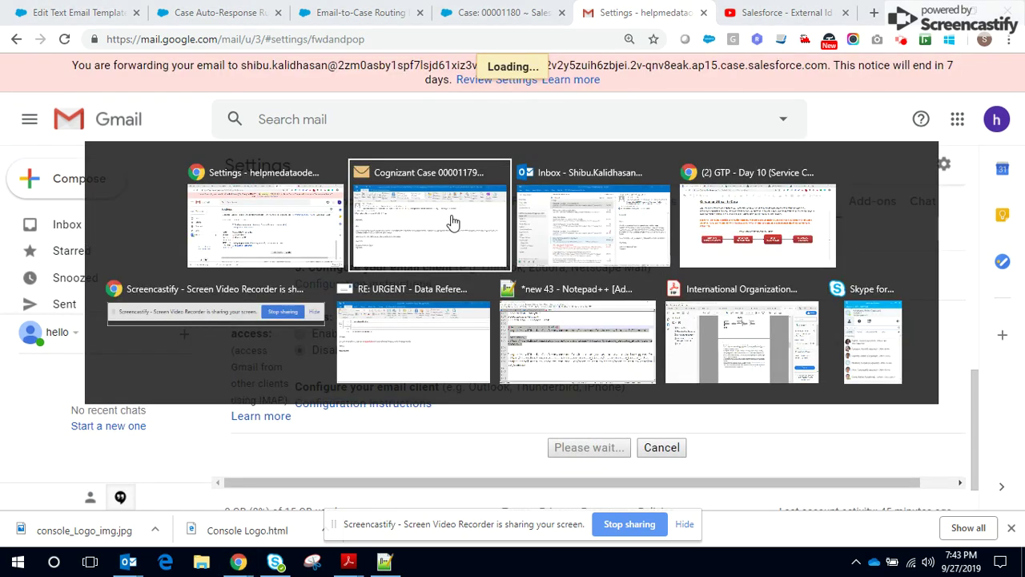
# Step: Send the 'RE: URGENT - Data Reference Issue' reply from Outlook to the Gmail support inbox
pyautogui.hotkey('alt', 'Tab')
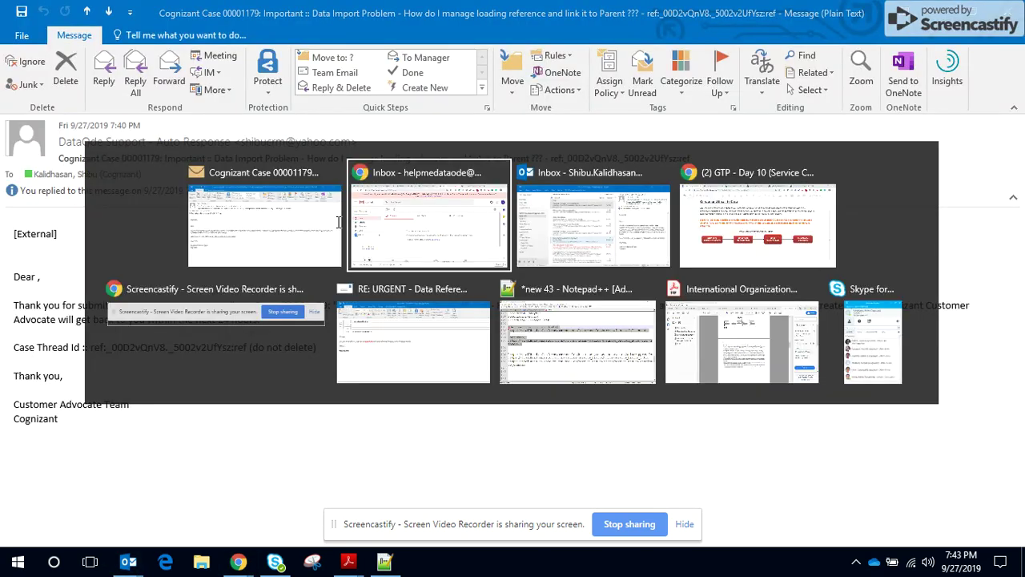
pyautogui.hotkey('alt', 'Tab')
pyautogui.hotkey('alt', 'Tab')
pyautogui.hotkey('alt', 'Tab')
pyautogui.hotkey('alt', 'Tab')
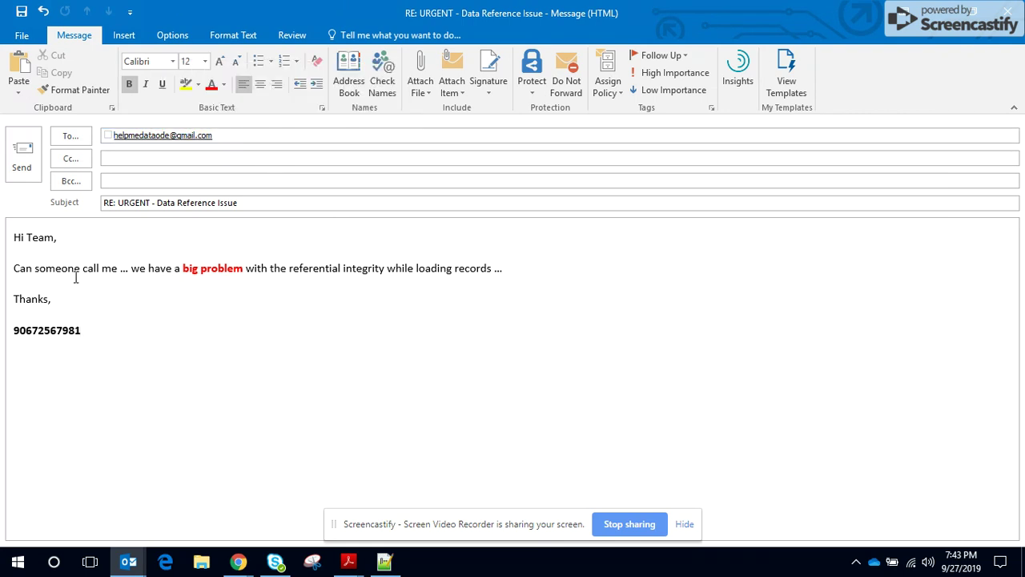
pyautogui.click(22, 153)
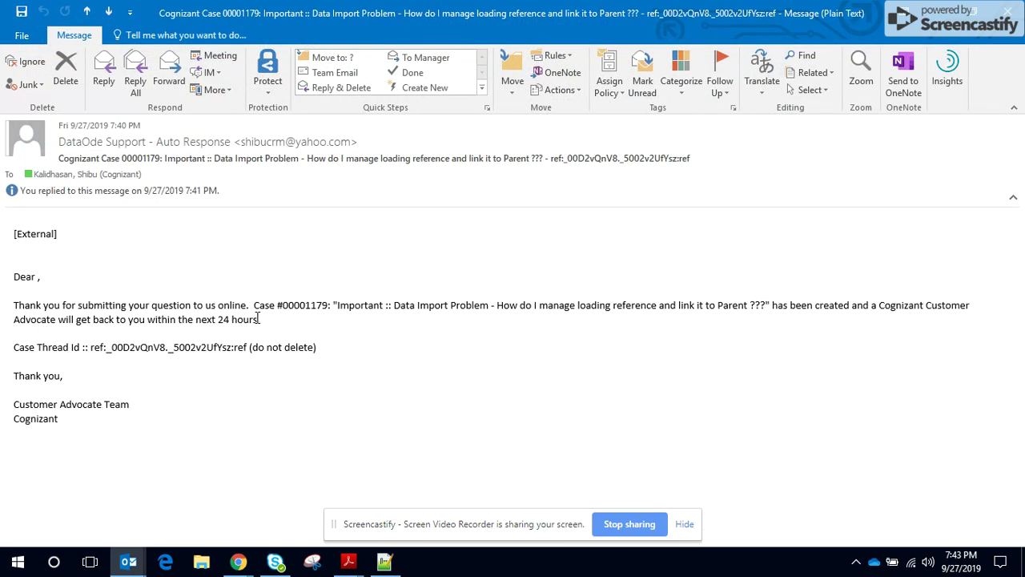
pyautogui.hotkey('alt', 'Tab')
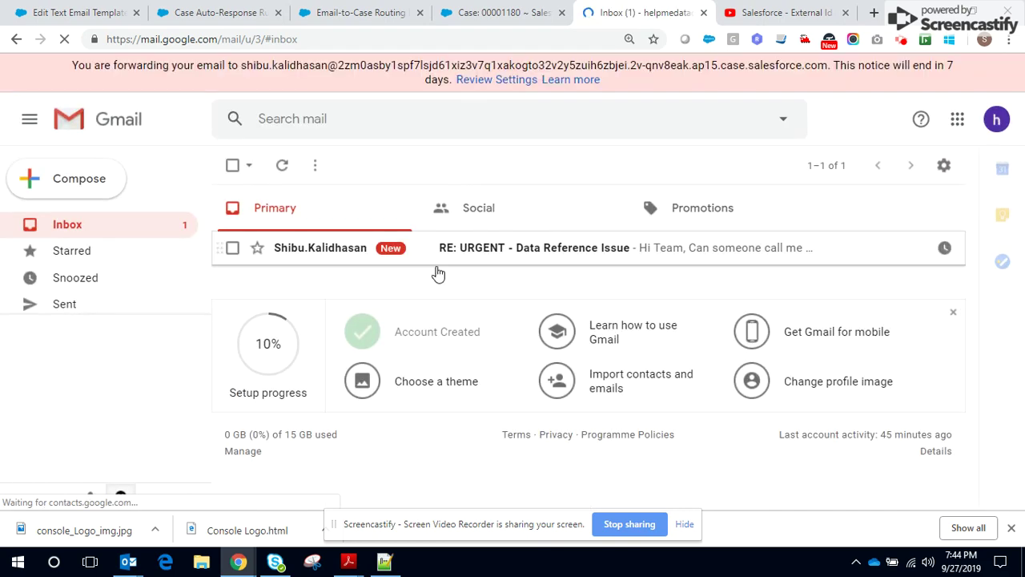
# Step: Open case 00001181, 'RE: URGENT - Data Reference Issue', from the Salesforce case list and view its description
pyautogui.click(498, 15)
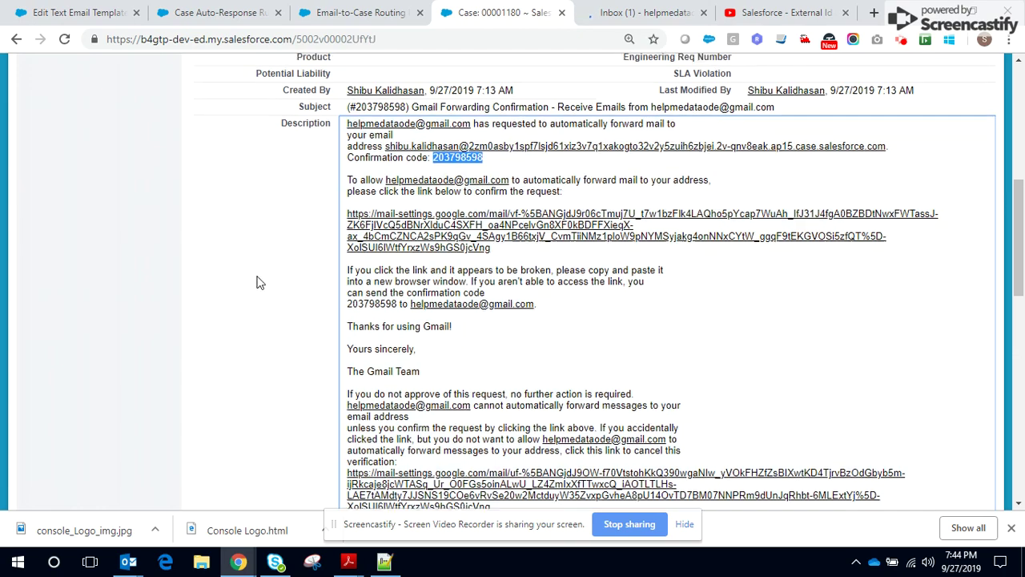
pyautogui.scroll(5, 259, 280)
pyautogui.click(273, 138)
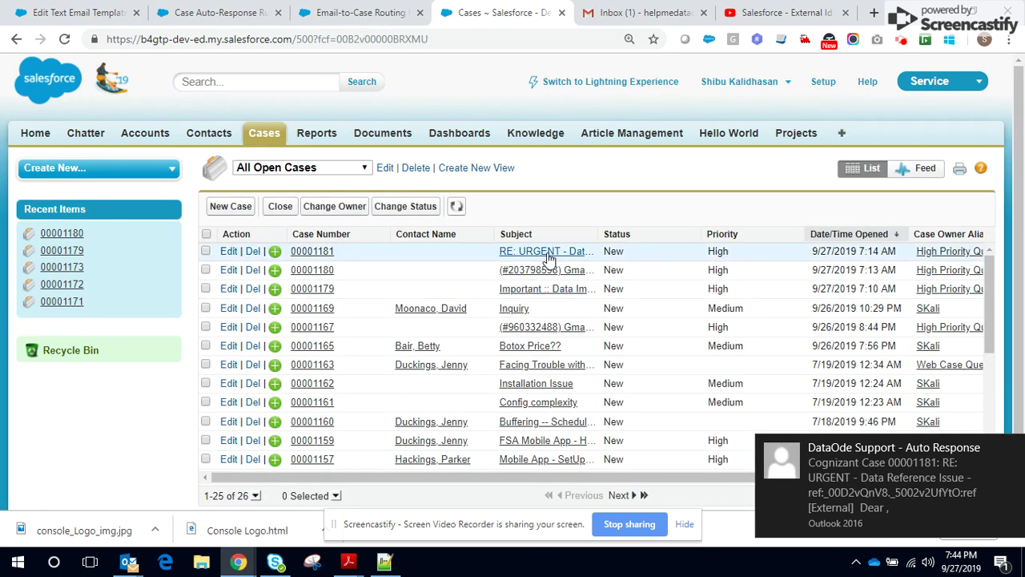
pyautogui.click(525, 294)
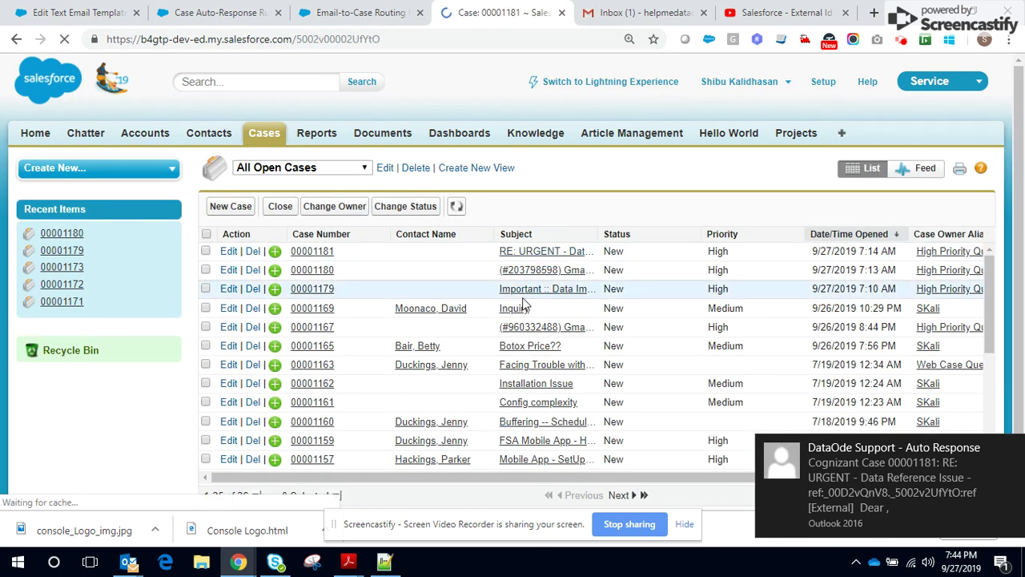
pyautogui.scroll(-5, 491, 365)
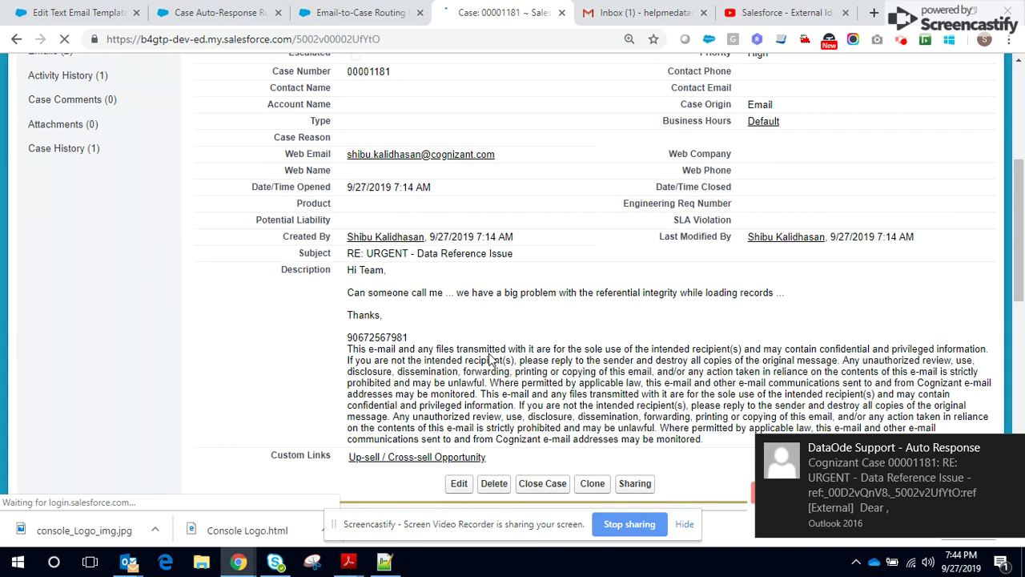